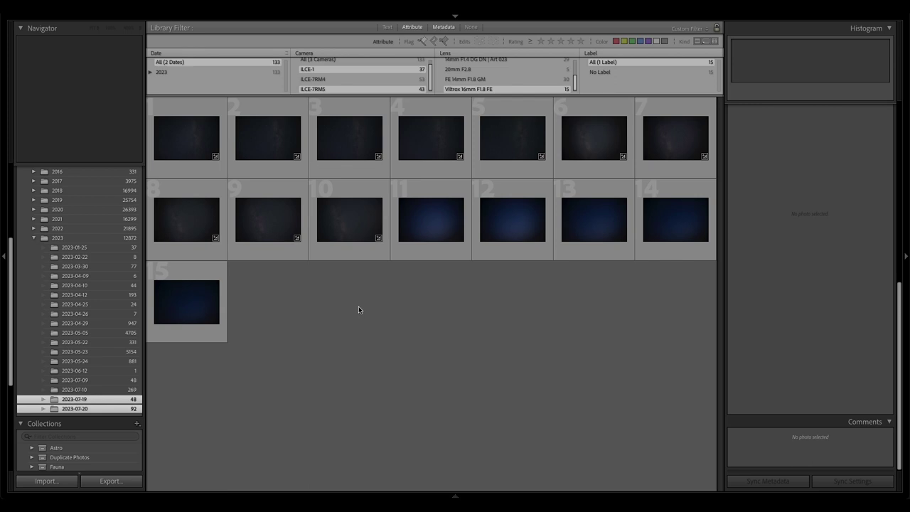
pyautogui.click(199, 142)
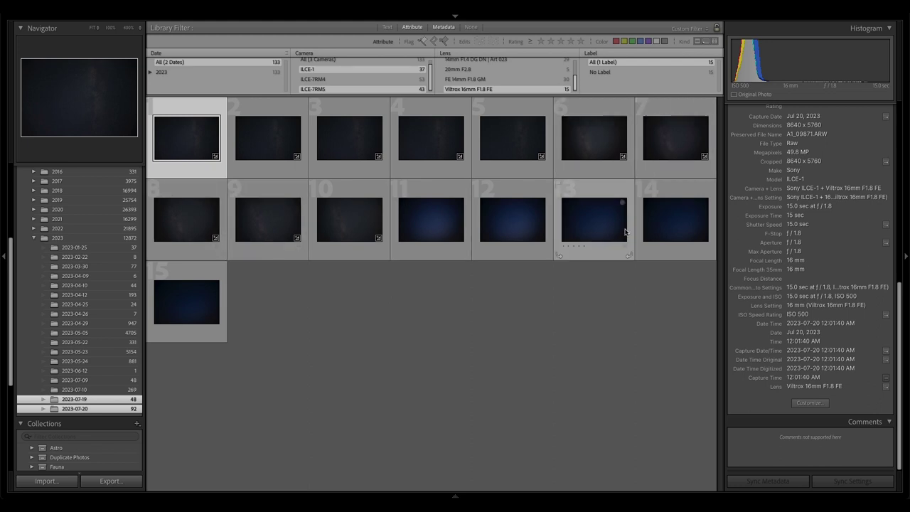
# Step: Select frame 6 to show its capture details: 60 sec, f/1.8, ISO 320, 16 mm
pyautogui.click(601, 146)
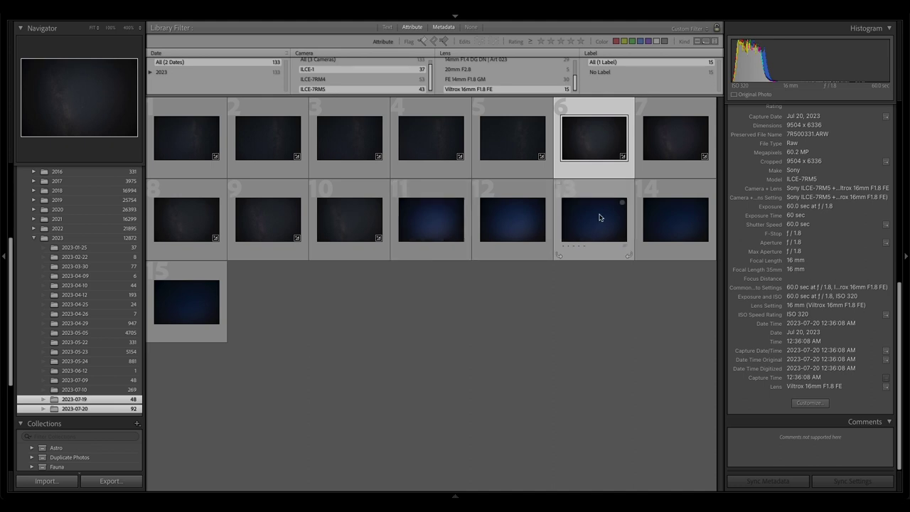
pyautogui.click(206, 152)
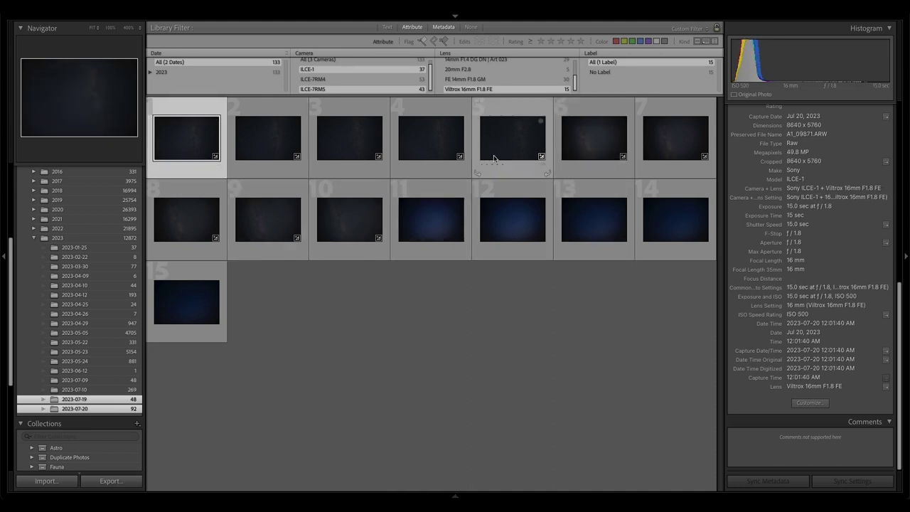
pyautogui.press('e')
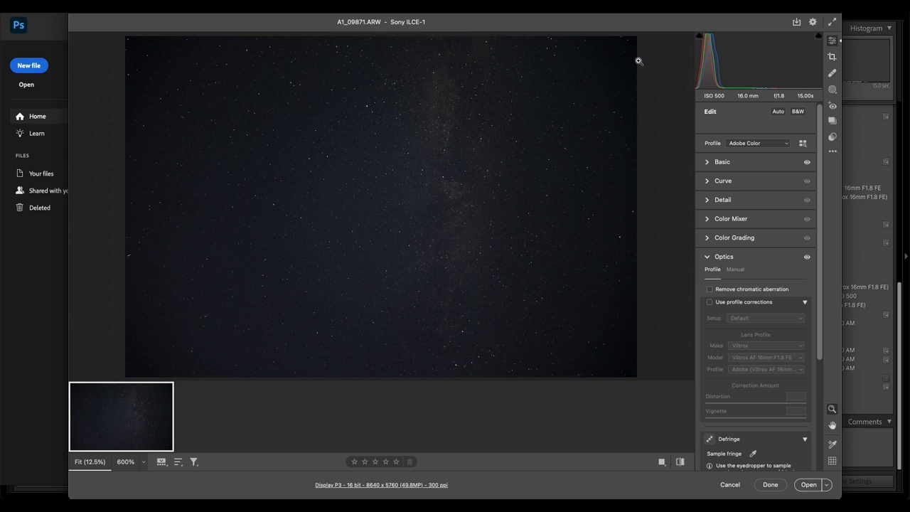
# Step: Enable the Viltrox AF 16mm F1.8 FE lens profile correction and toggle it to compare the corners
pyautogui.click(710, 302)
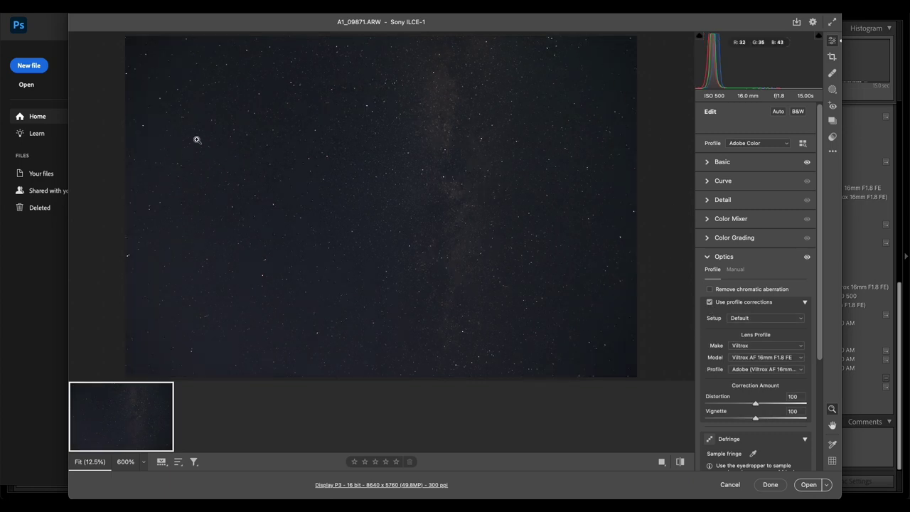
pyautogui.moveTo(148, 415)
pyautogui.click(710, 303)
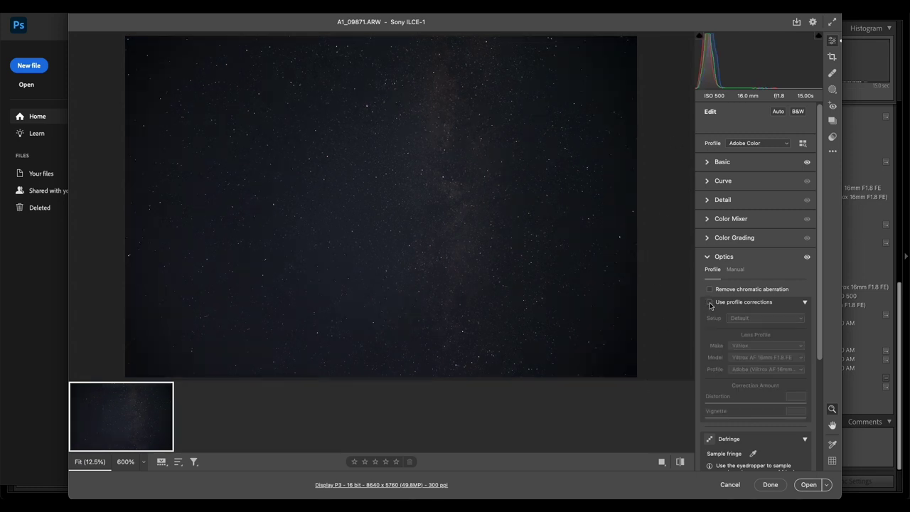
pyautogui.click(710, 302)
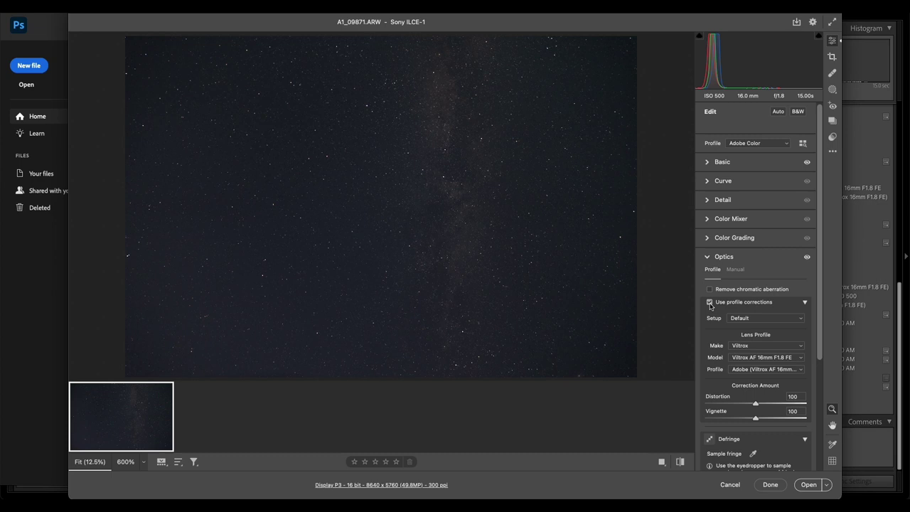
pyautogui.click(709, 302)
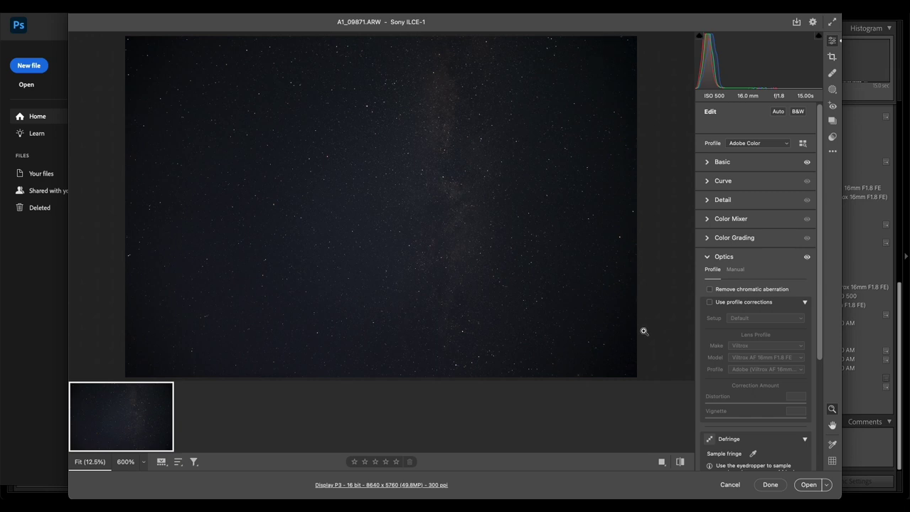
pyautogui.click(710, 303)
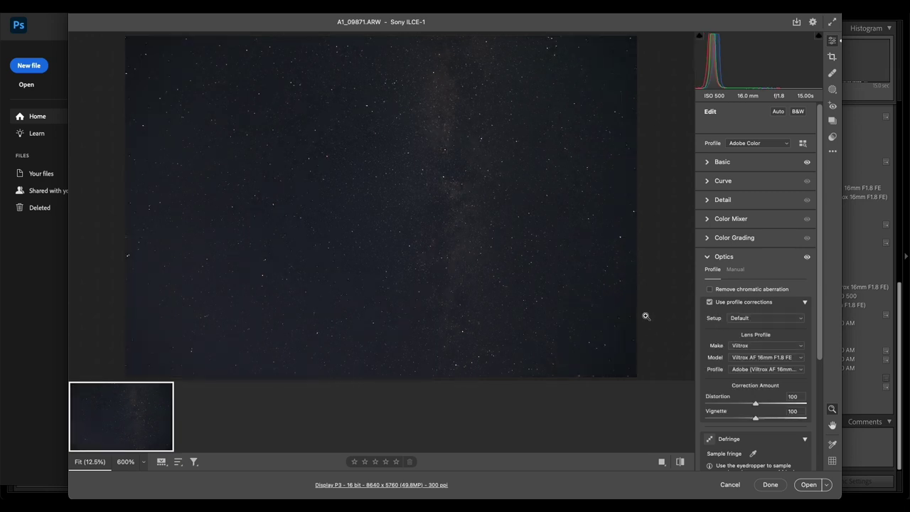
pyautogui.click(709, 303)
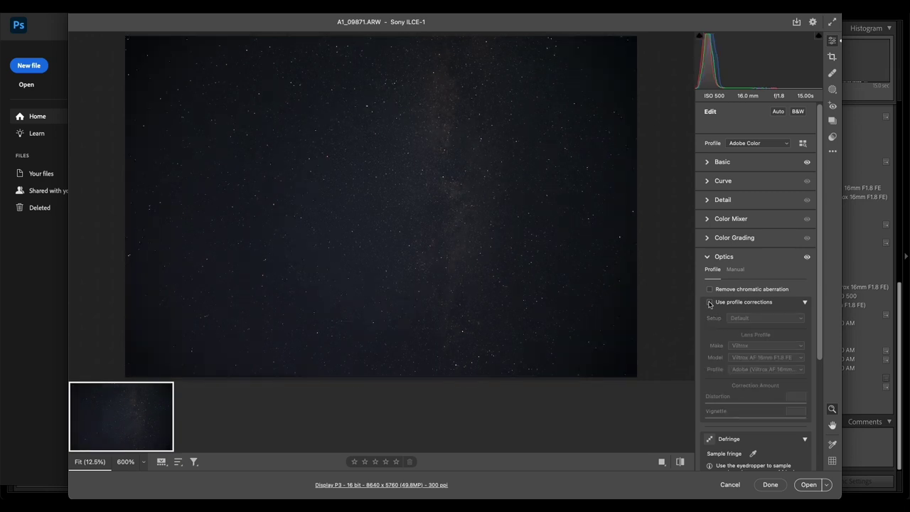
pyautogui.click(709, 303)
pyautogui.click(709, 303)
# Step: Keep switching the profile correction on and off to compare corner vignetting
pyautogui.click(711, 303)
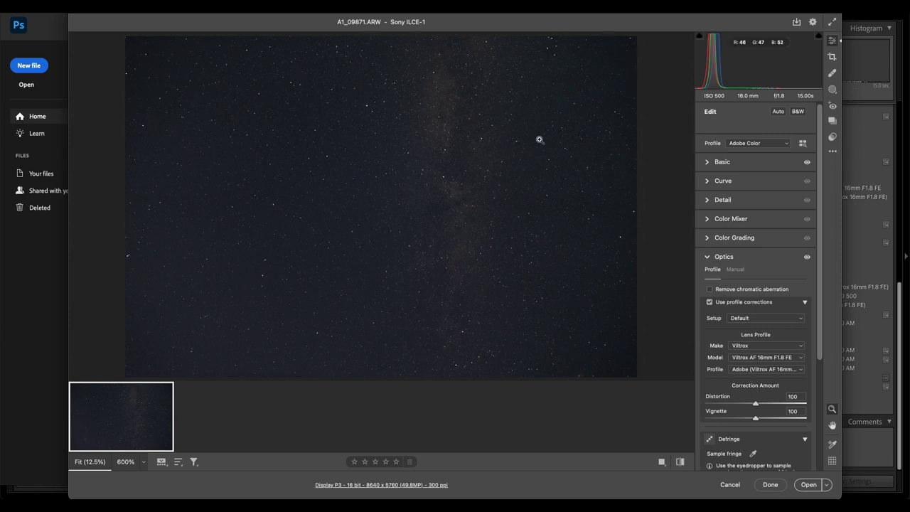
pyautogui.click(708, 304)
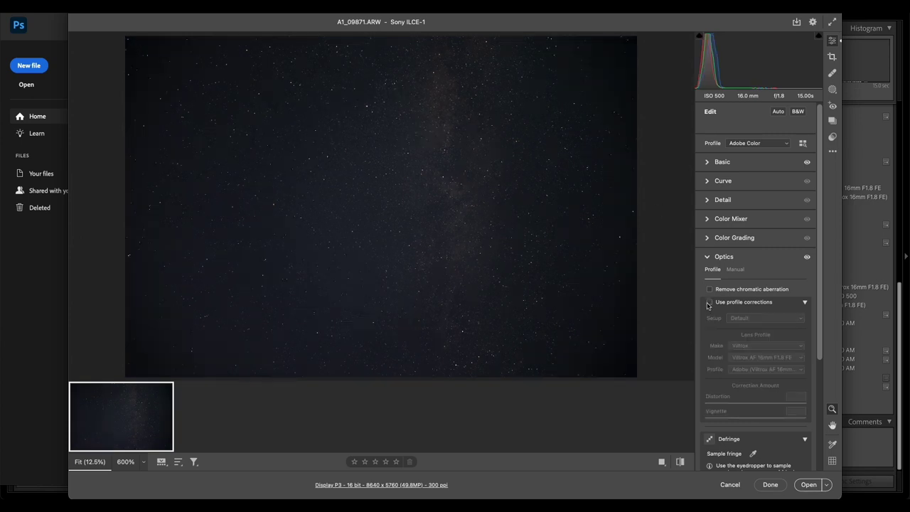
pyautogui.click(708, 305)
pyautogui.click(708, 303)
pyautogui.click(709, 303)
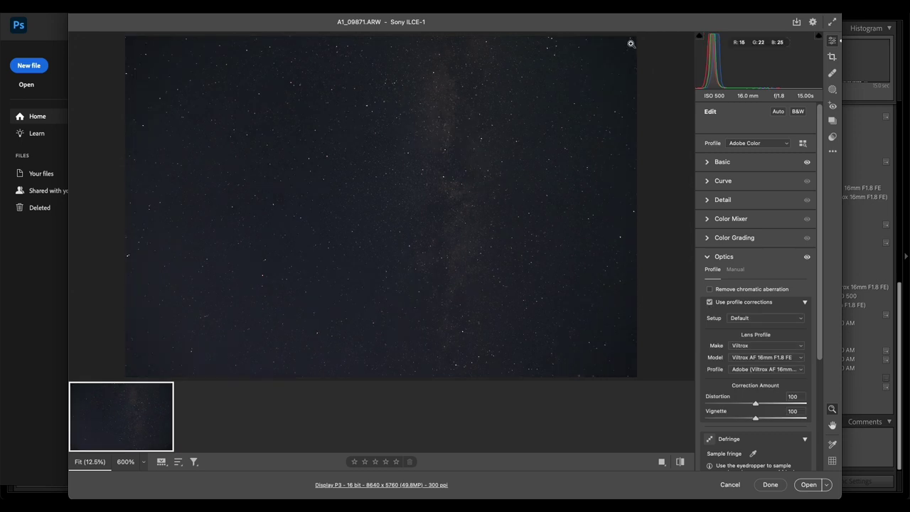
pyautogui.click(709, 303)
pyautogui.click(709, 302)
pyautogui.click(709, 302)
# Step: Toggle the lens profile correction a few more times, leaving it enabled
pyautogui.click(709, 302)
pyautogui.click(710, 302)
pyautogui.click(709, 302)
pyautogui.click(709, 302)
pyautogui.click(709, 302)
pyautogui.click(709, 302)
pyautogui.click(710, 302)
# Step: Magnify the stars to 400%, return to the whole frame, then zoom a star patch to 400%
pyautogui.click(429, 178)
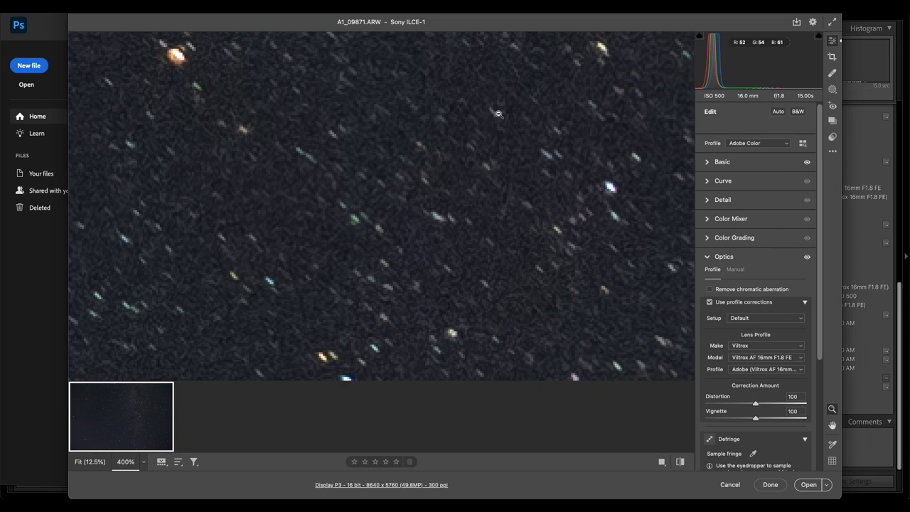
pyautogui.click(455, 133)
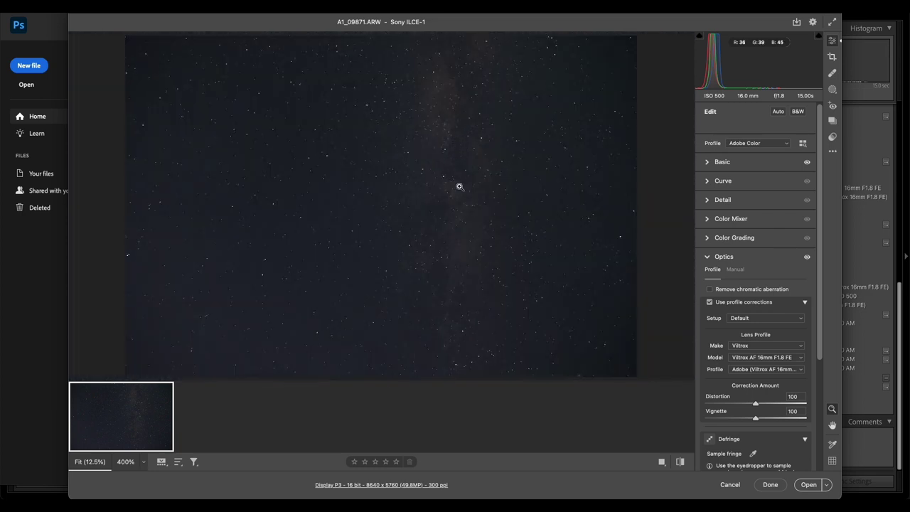
pyautogui.click(369, 107)
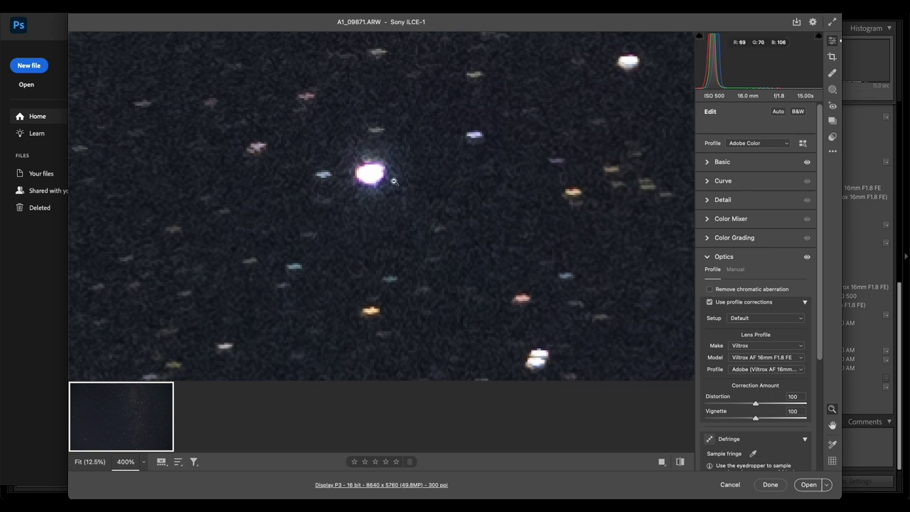
# Step: Enable Remove chromatic aberration and switch to the Manual lens corrections
pyautogui.click(710, 290)
pyautogui.click(733, 269)
pyautogui.click(753, 350)
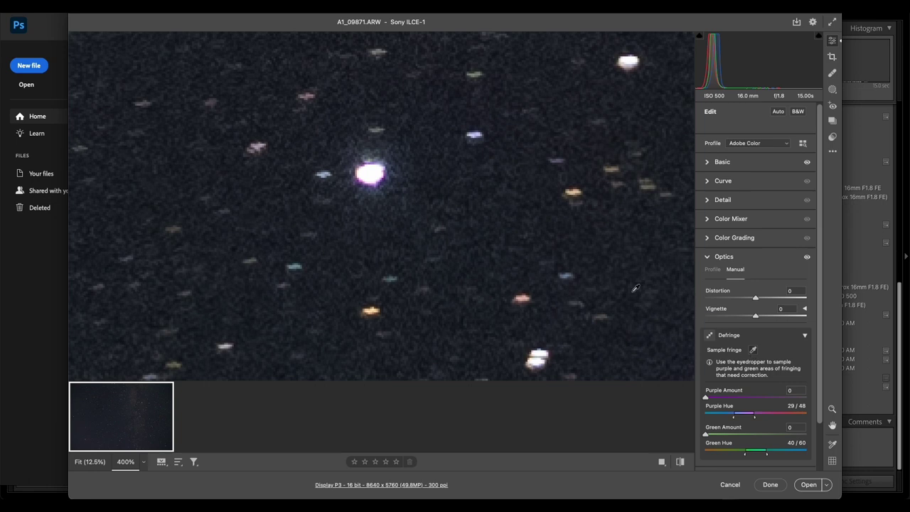
# Step: Sample the bright star's purple fringe (Purple Amount 19), zoom back to Fit, and return to Lightroom
pyautogui.click(388, 176)
pyautogui.click(753, 350)
pyautogui.click(437, 221)
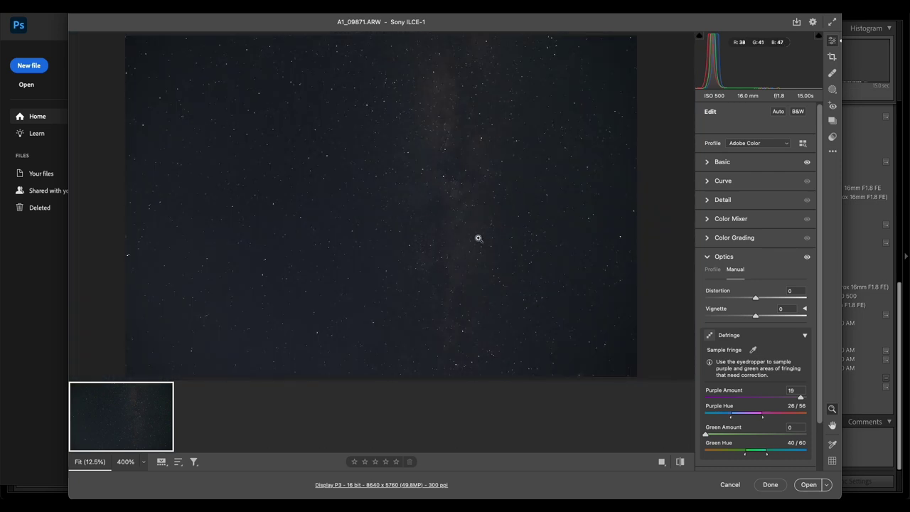
pyautogui.press('super+Tab')
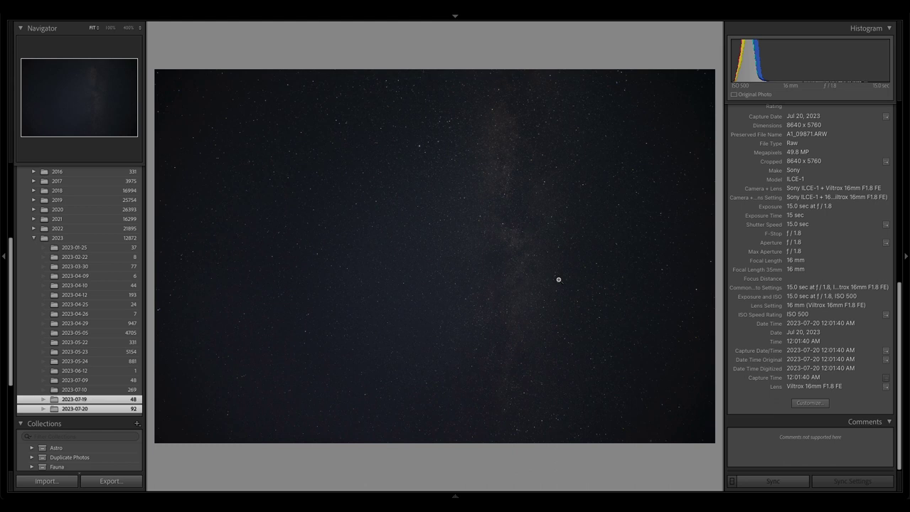
# Step: Step to the f/2.0 and f/2.2 frames, inspect top-left and centre stars, then return to the f/1.8 frame
pyautogui.press('Right')
pyautogui.press('Right')
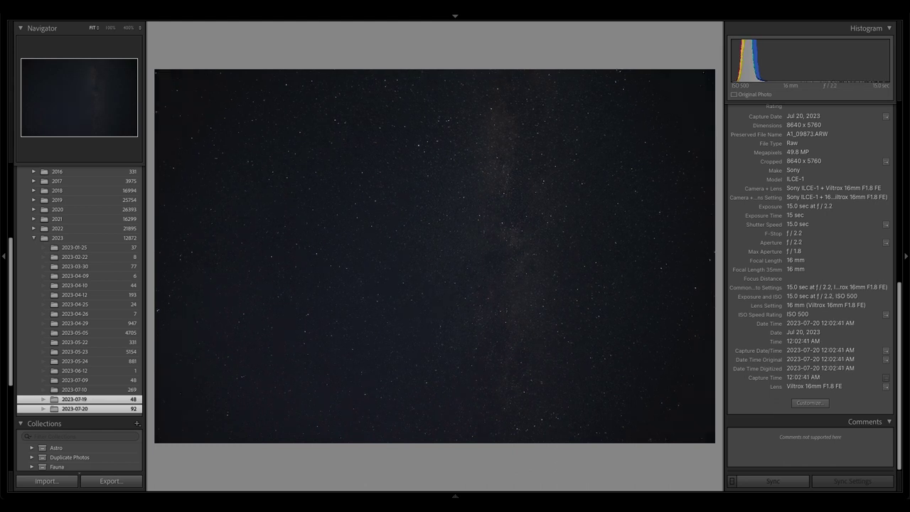
pyautogui.press('Right')
pyautogui.press('Right')
pyautogui.press('Right')
pyautogui.click(169, 70)
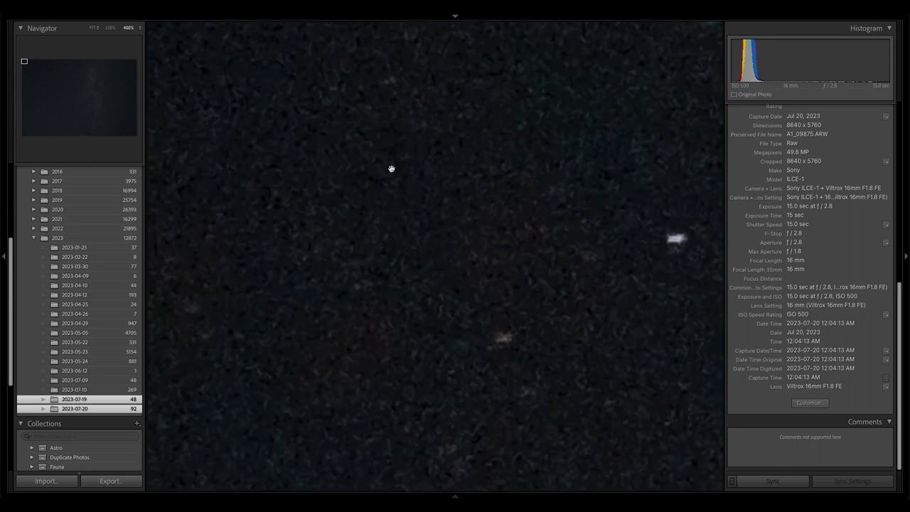
pyautogui.click(354, 178)
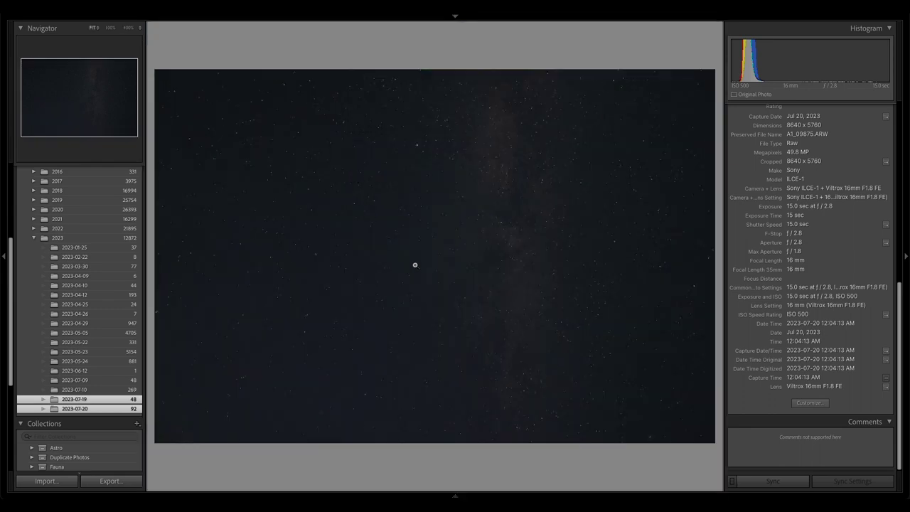
pyautogui.click(443, 264)
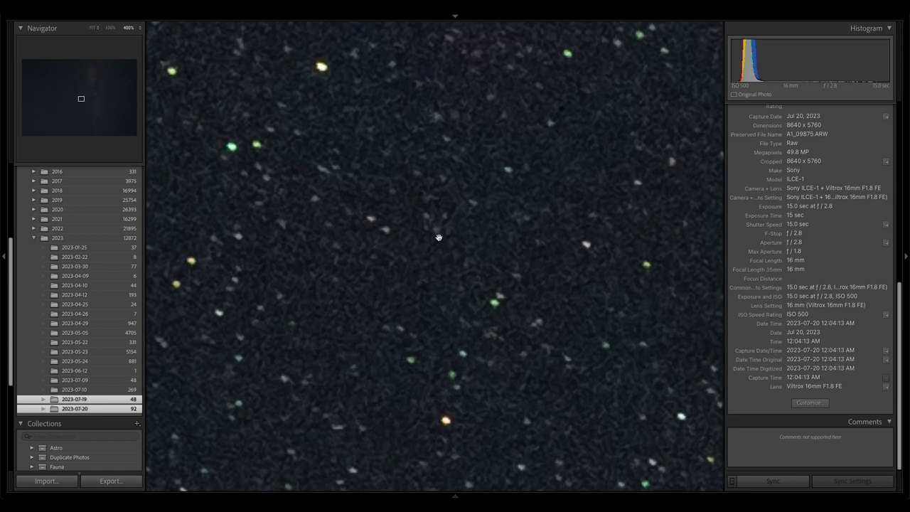
pyautogui.click(452, 276)
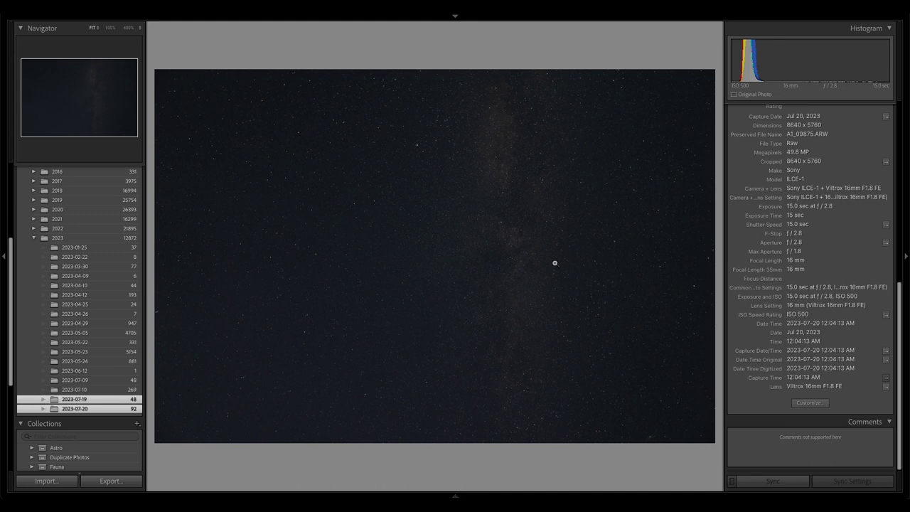
pyautogui.press('Left')
pyautogui.press('Left')
pyautogui.press('Left')
pyautogui.press('Left')
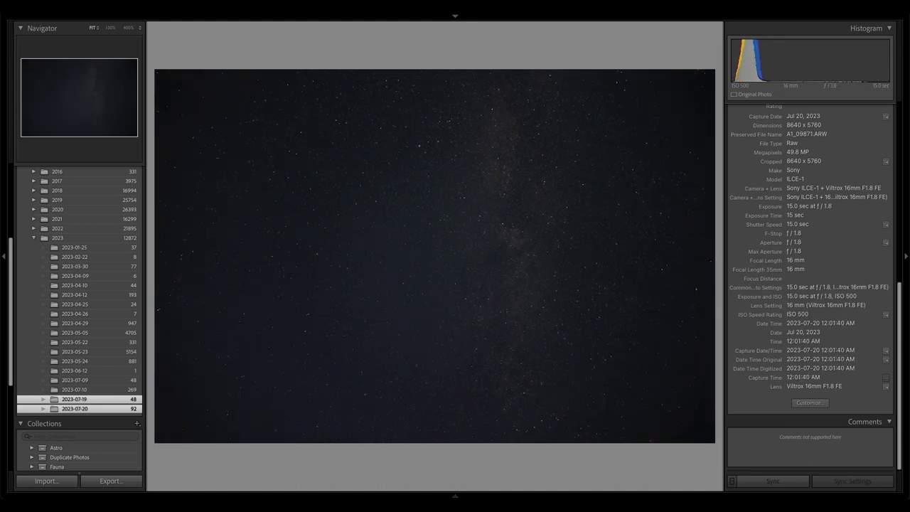
pyautogui.press('g')
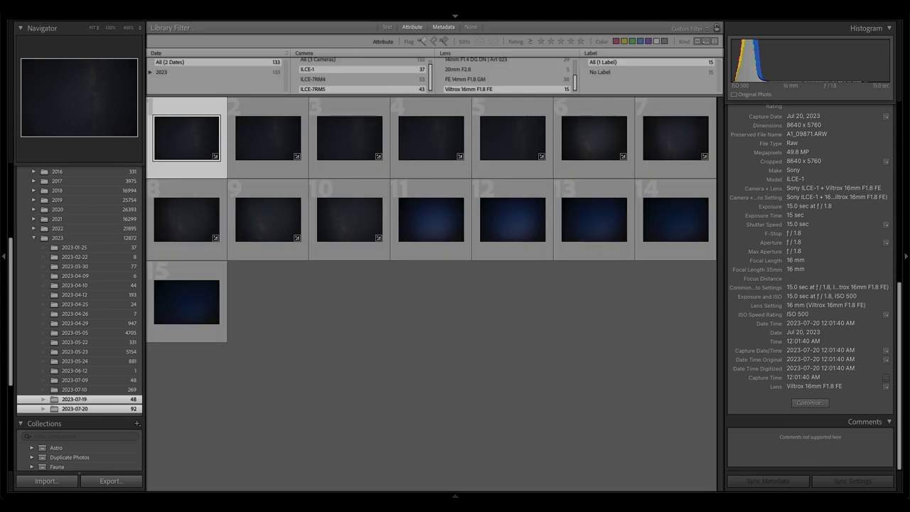
pyautogui.click(594, 138)
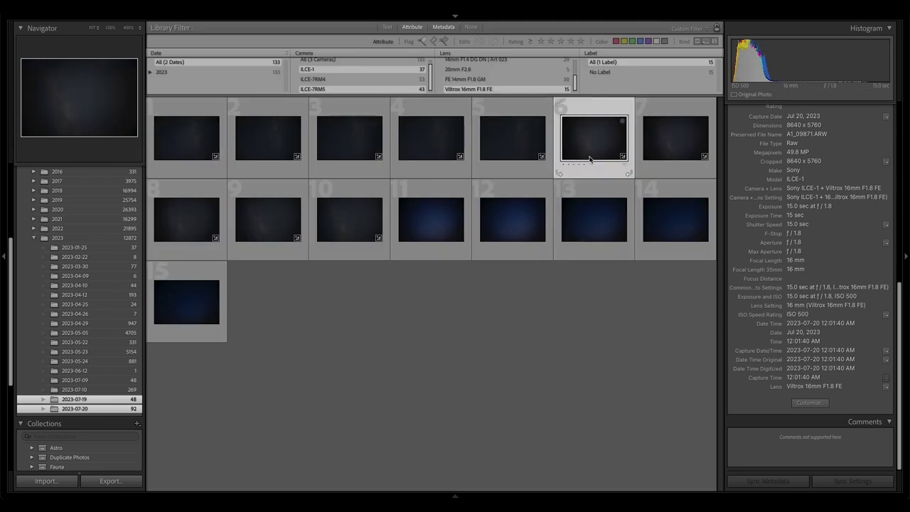
pyautogui.press('e')
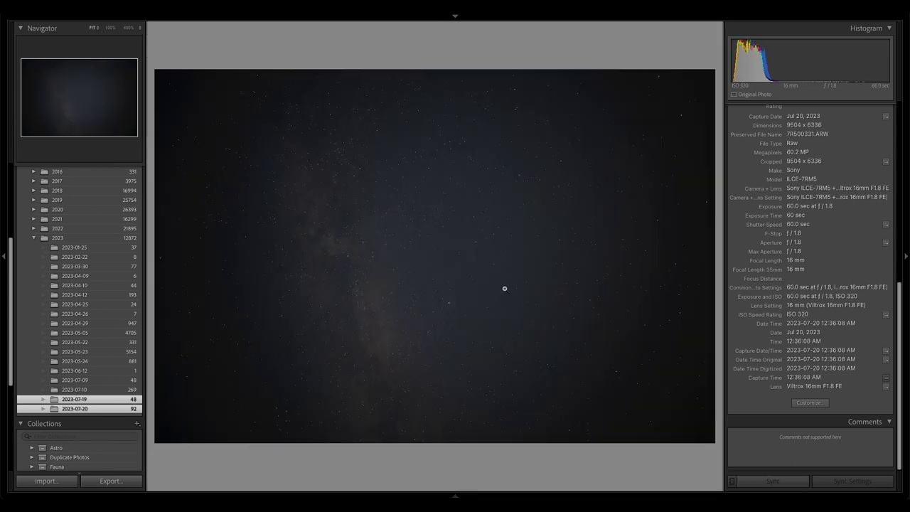
pyautogui.click(450, 273)
pyautogui.moveTo(448, 255); pyautogui.dragTo(520, 183)
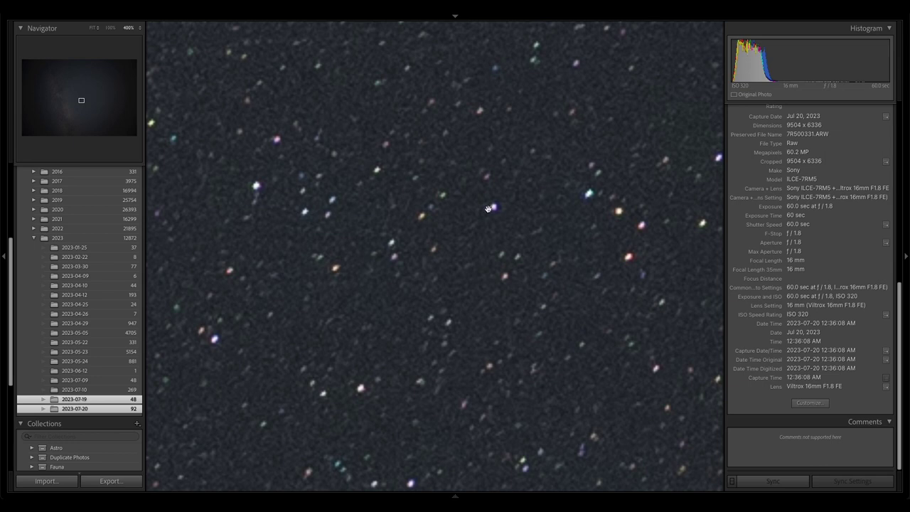
pyautogui.click(522, 300)
pyautogui.click(450, 318)
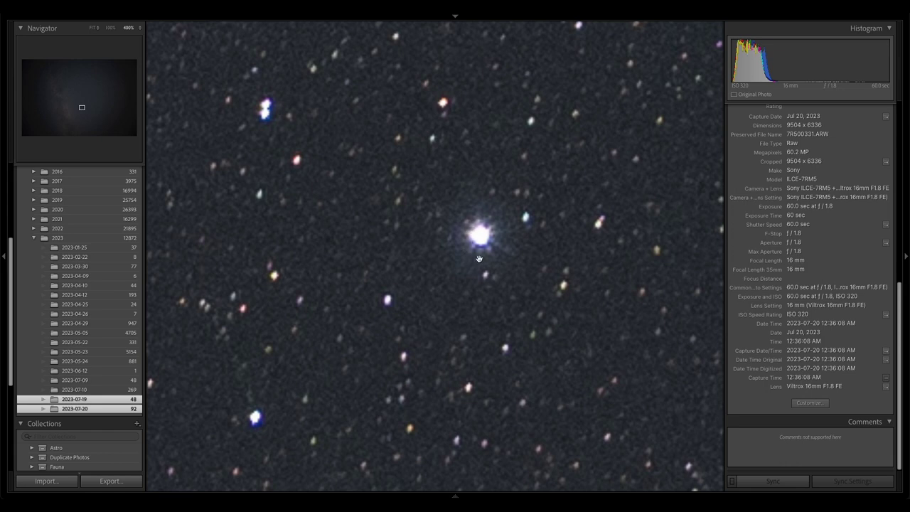
pyautogui.moveTo(483, 255); pyautogui.dragTo(486, 251)
pyautogui.click(562, 301)
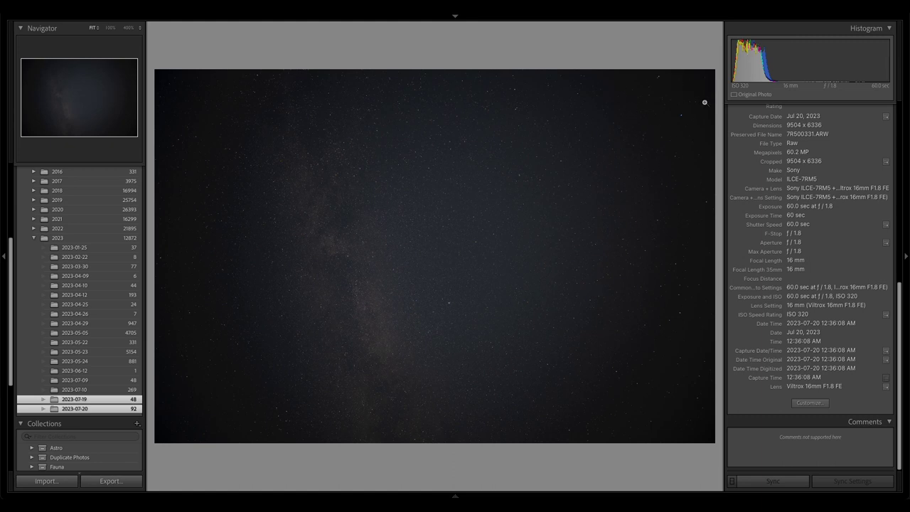
pyautogui.moveTo(704, 102); pyautogui.dragTo(693, 230)
pyautogui.moveTo(396, 150); pyautogui.dragTo(474, 225)
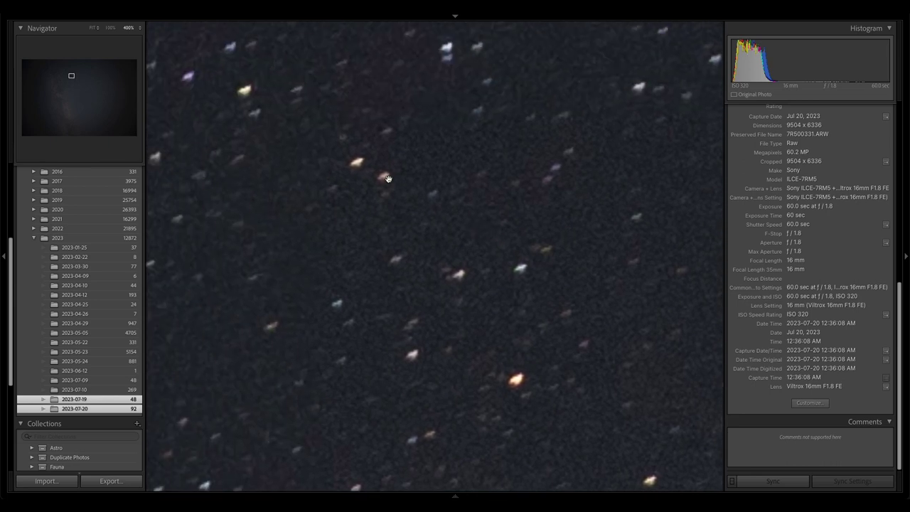
pyautogui.moveTo(426, 138); pyautogui.dragTo(398, 313)
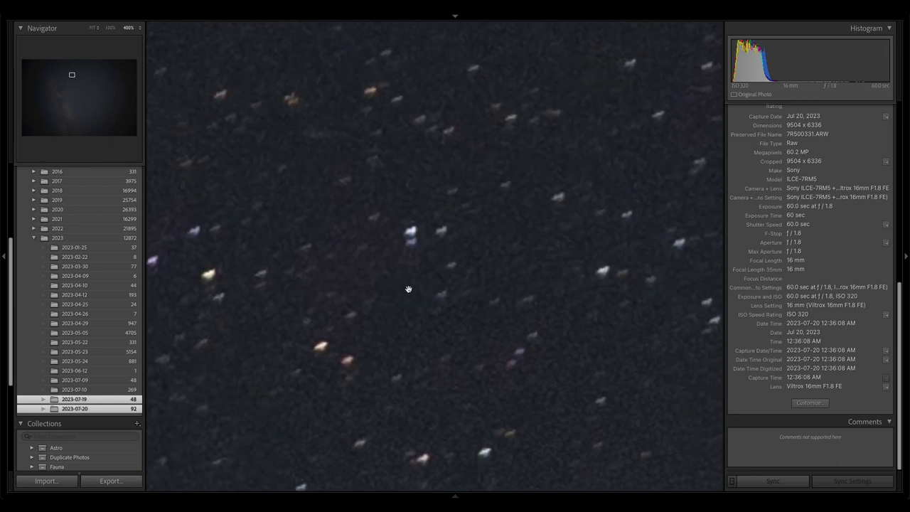
pyautogui.click(431, 260)
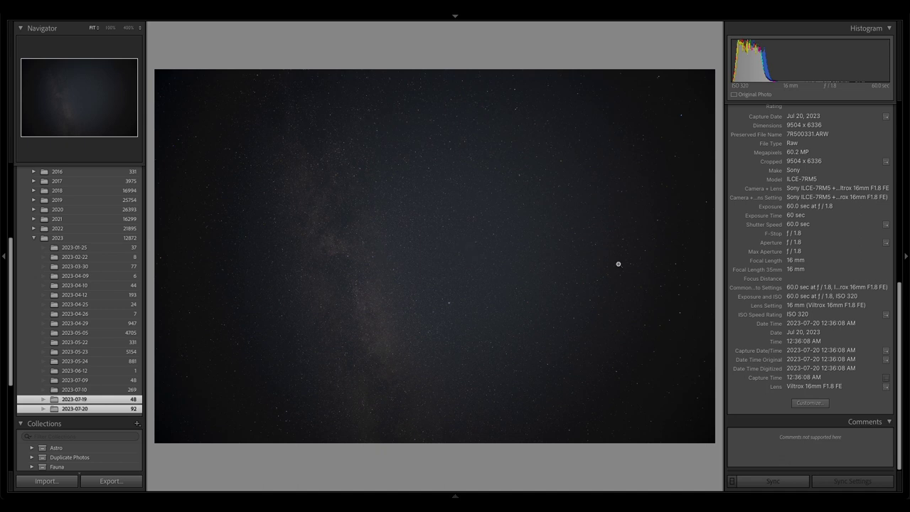
pyautogui.click(601, 307)
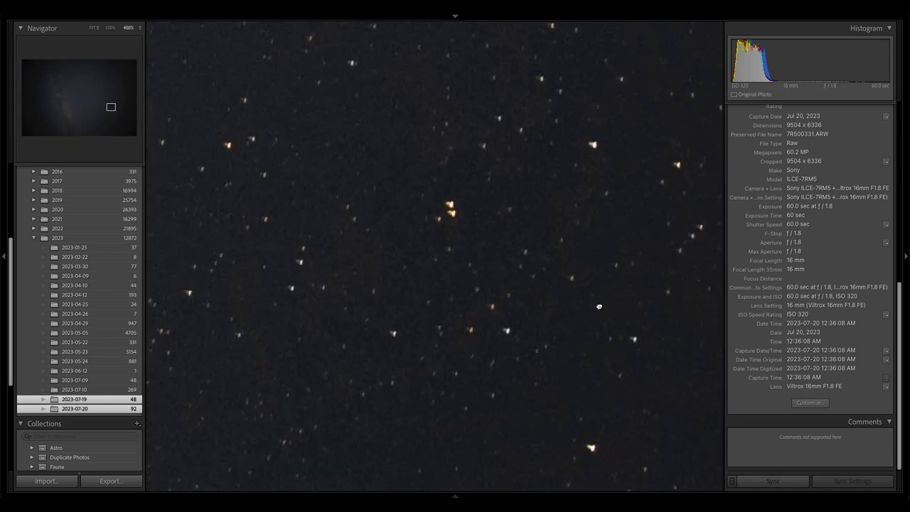
pyautogui.moveTo(478, 231); pyautogui.dragTo(424, 306)
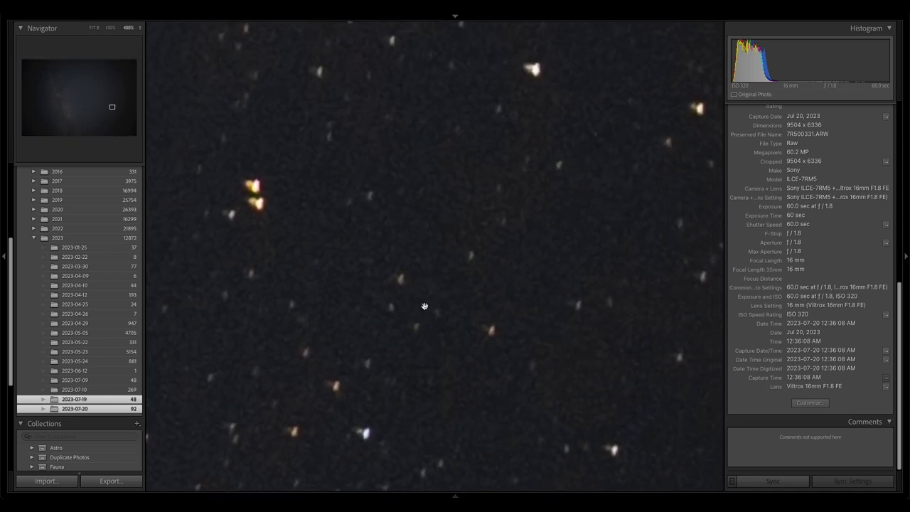
pyautogui.click(499, 176)
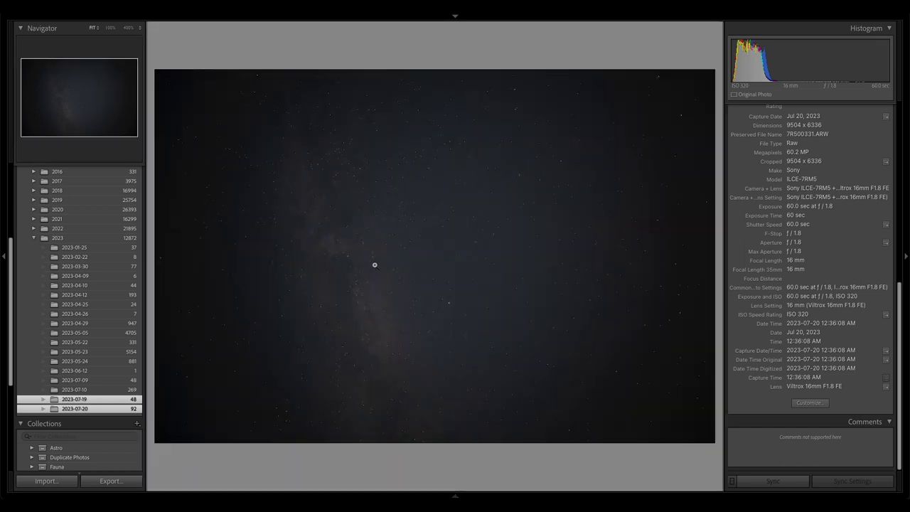
pyautogui.click(302, 267)
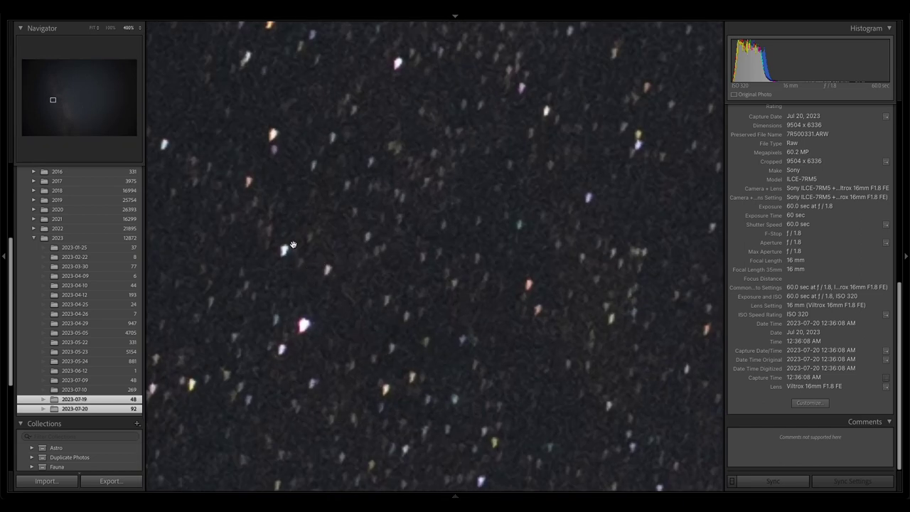
pyautogui.click(315, 274)
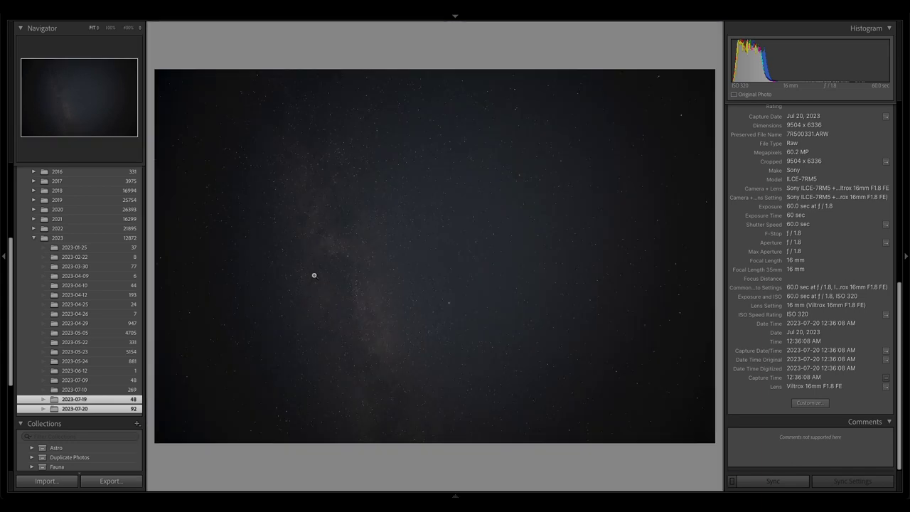
pyautogui.click(303, 227)
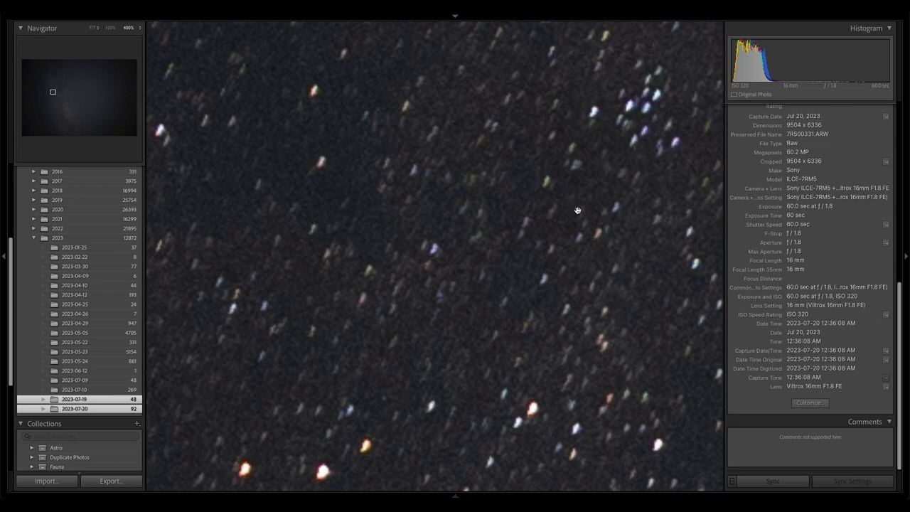
pyautogui.click(550, 171)
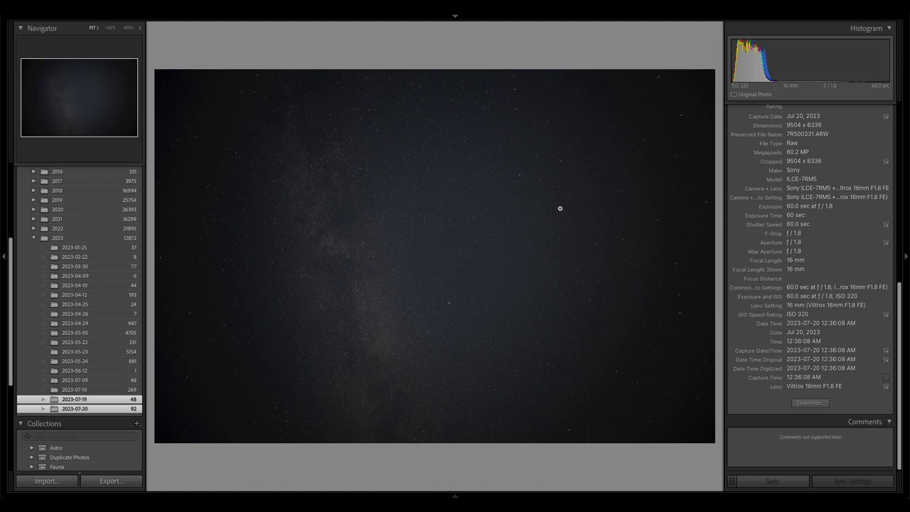
pyautogui.click(198, 138)
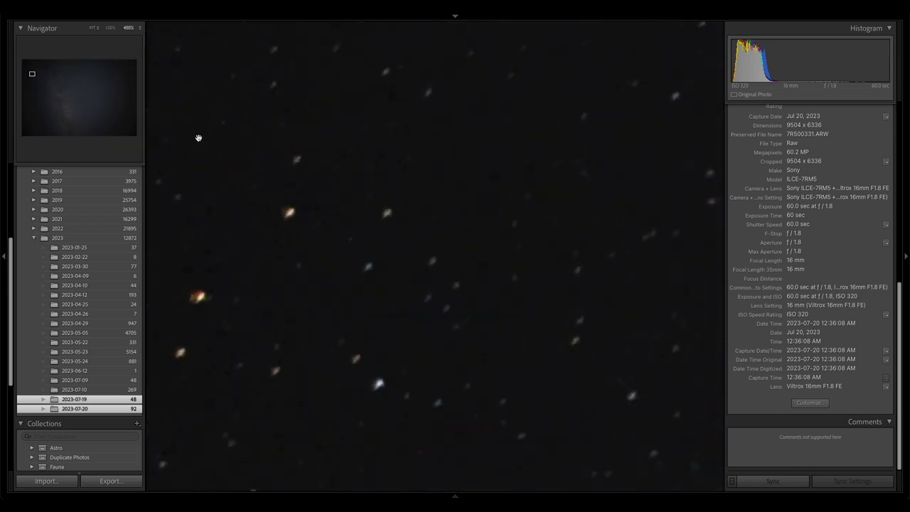
pyautogui.moveTo(312, 157); pyautogui.dragTo(694, 308)
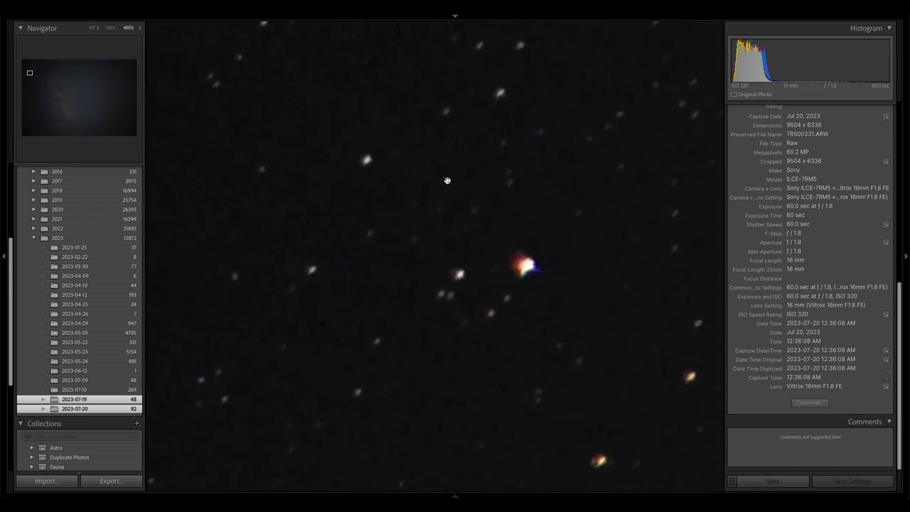
pyautogui.moveTo(447, 180); pyautogui.dragTo(412, 150)
pyautogui.click(412, 150)
pyautogui.click(177, 86)
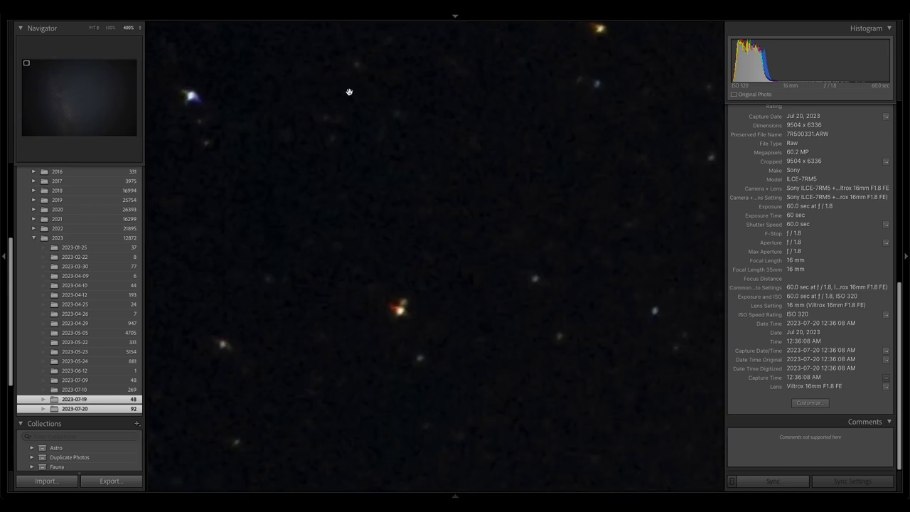
pyautogui.moveTo(187, 91); pyautogui.dragTo(411, 166)
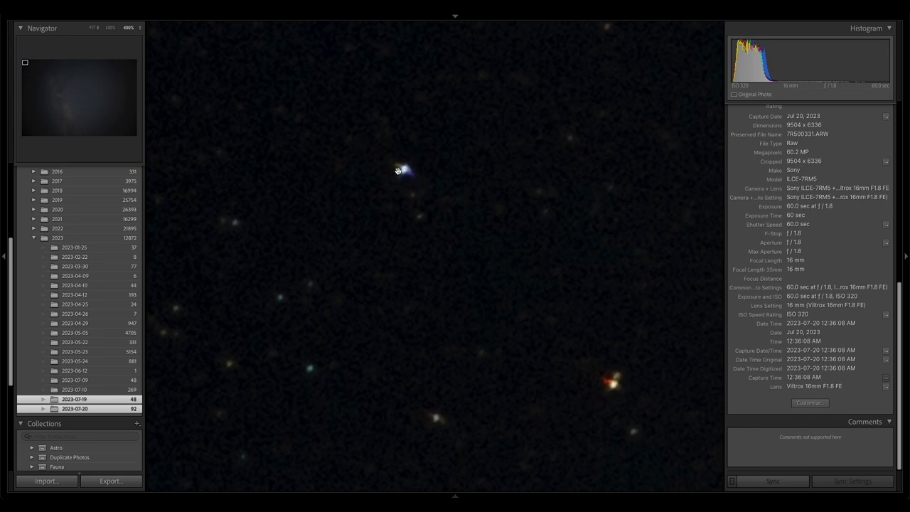
pyautogui.click(382, 207)
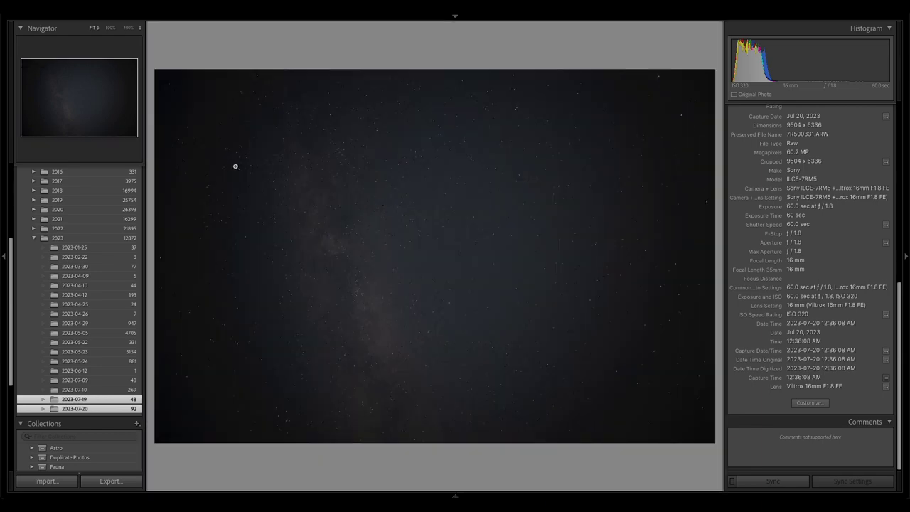
pyautogui.click(258, 86)
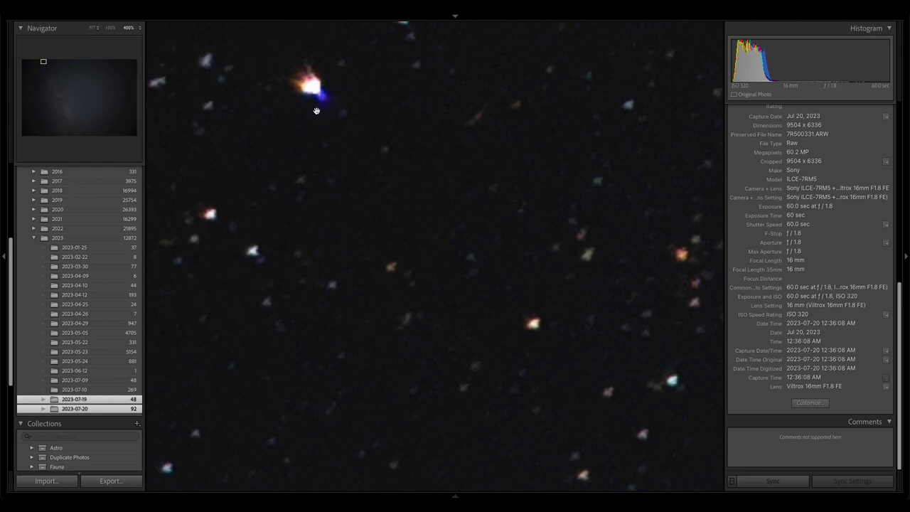
pyautogui.moveTo(325, 183); pyautogui.dragTo(506, 108)
pyautogui.moveTo(419, 218); pyautogui.dragTo(469, 293)
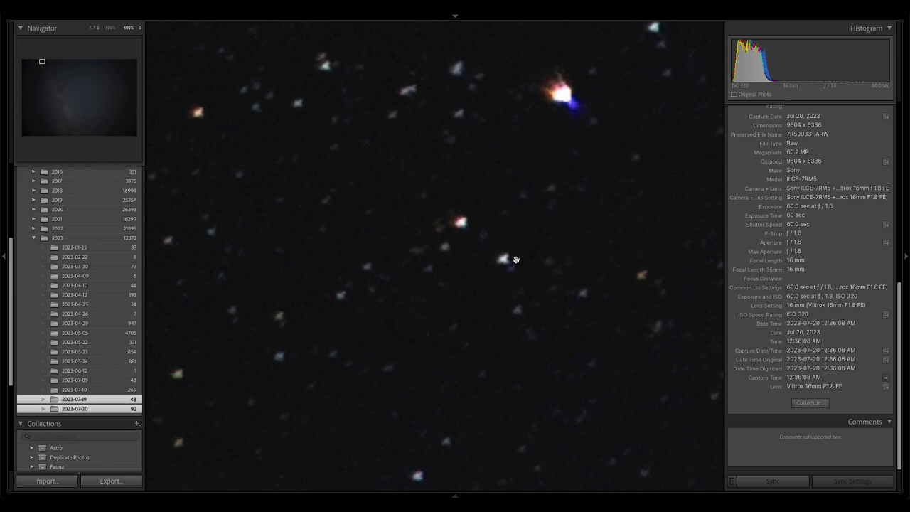
pyautogui.click(475, 282)
pyautogui.click(689, 108)
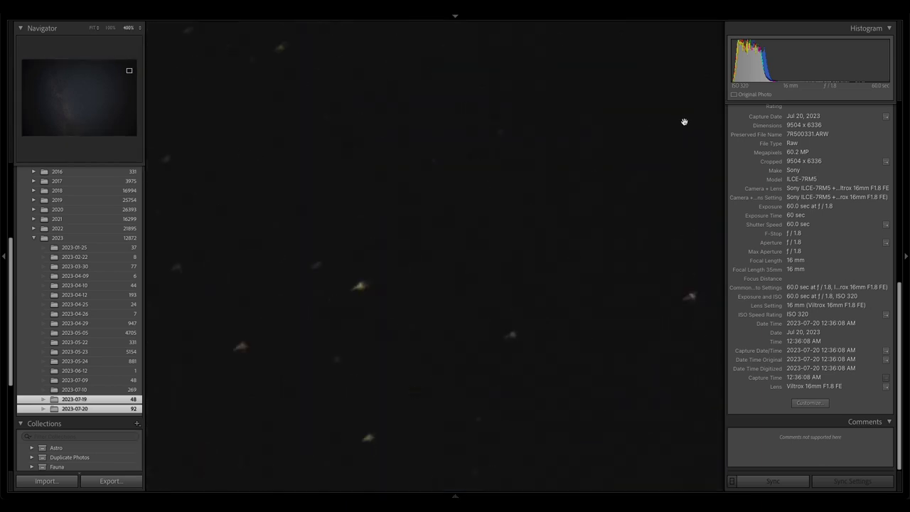
pyautogui.moveTo(569, 209); pyautogui.dragTo(490, 153)
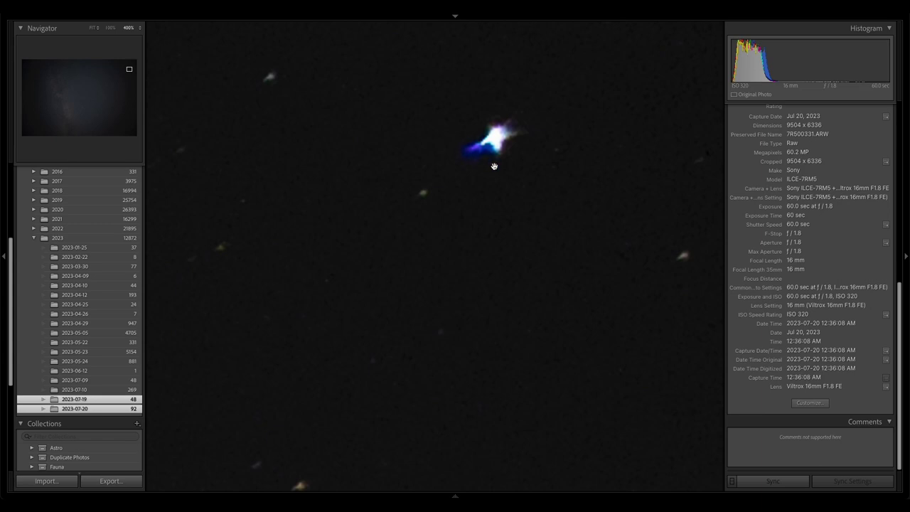
pyautogui.click(384, 85)
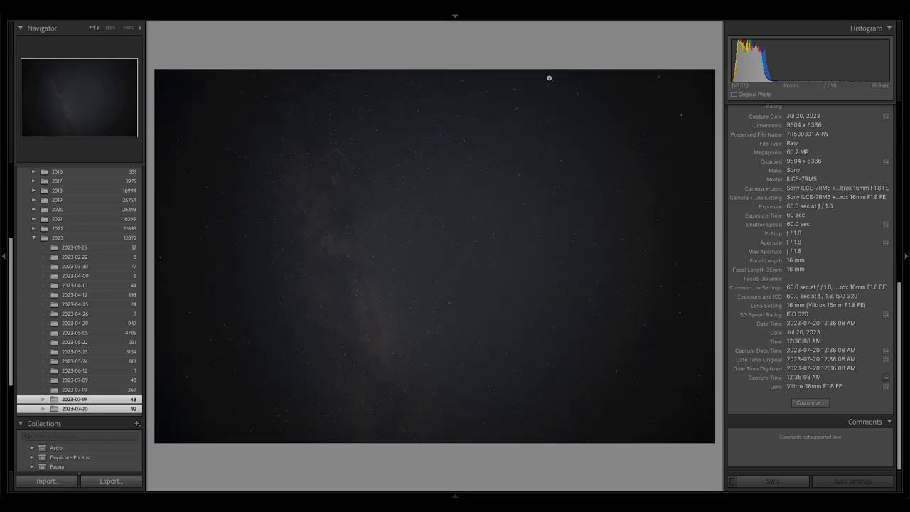
# Step: Magnify the stars near the top edge and pan past the bright star
pyautogui.click(516, 99)
pyautogui.moveTo(493, 102); pyautogui.dragTo(491, 179)
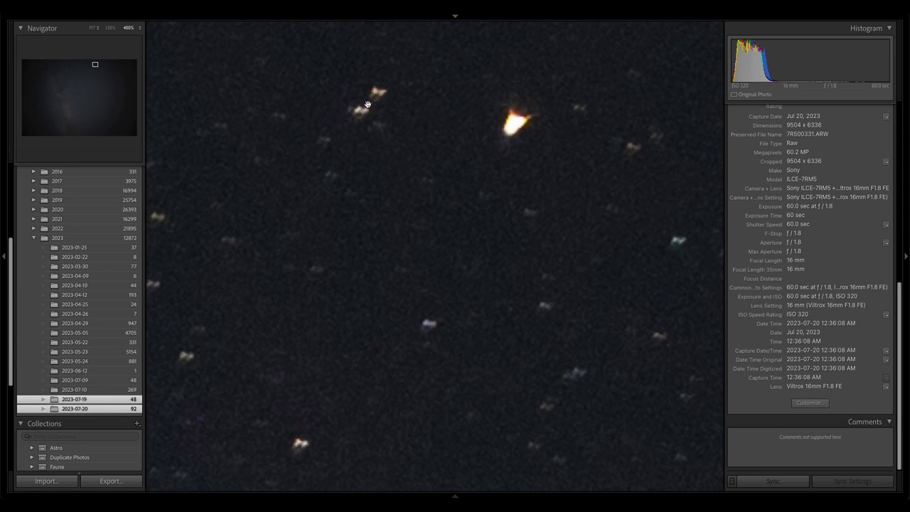
pyautogui.moveTo(417, 102); pyautogui.dragTo(528, 149)
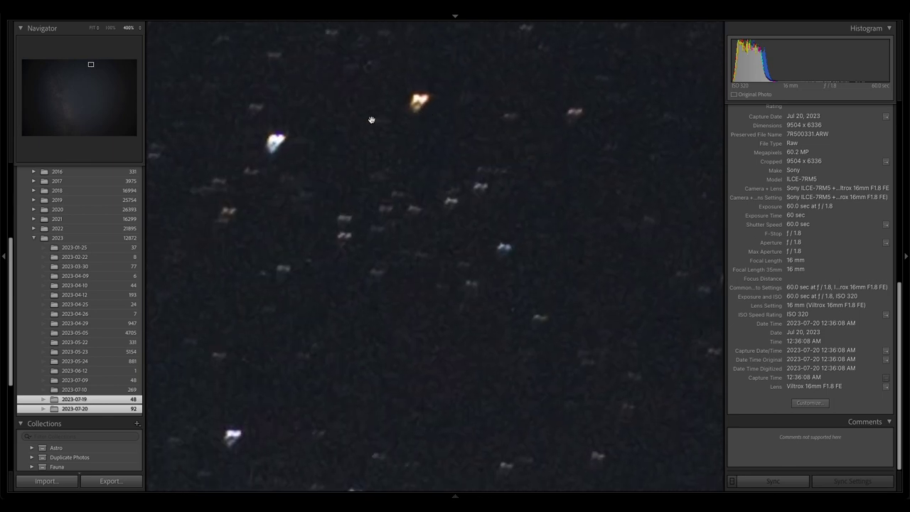
pyautogui.scroll(-5, 296, 159)
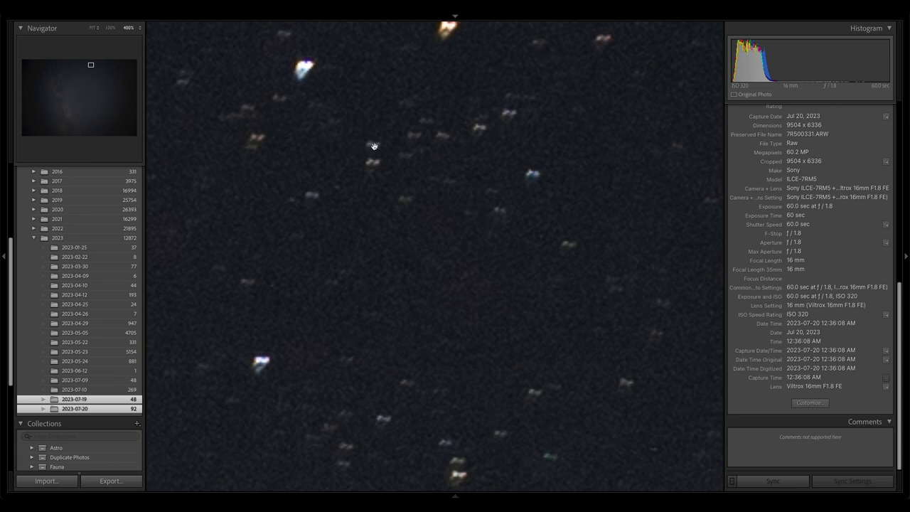
pyautogui.click(334, 169)
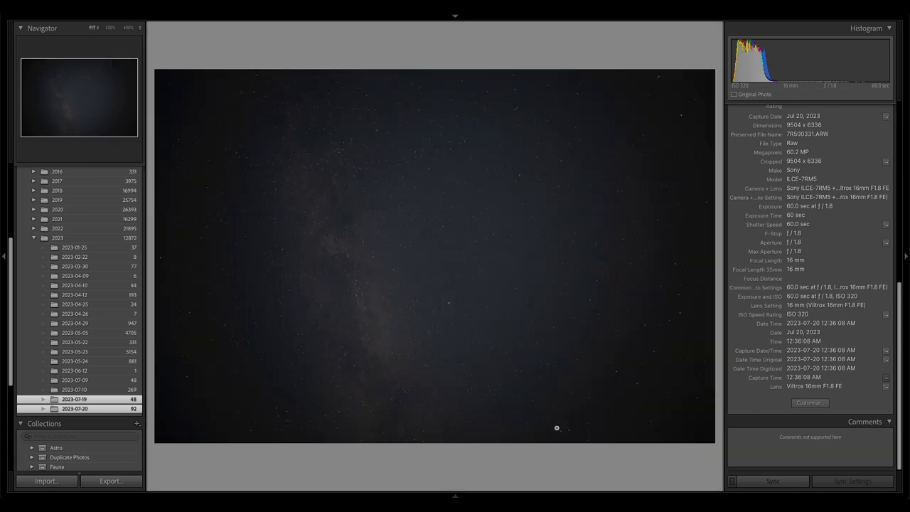
# Step: Magnify the lower middle of the frame and pan across its stars
pyautogui.moveTo(556, 428); pyautogui.dragTo(450, 147)
pyautogui.click(496, 423)
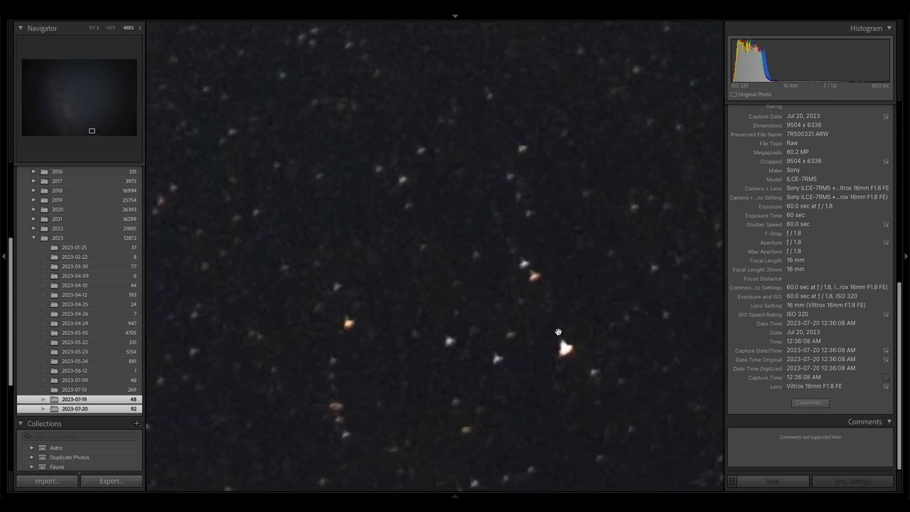
pyautogui.moveTo(387, 349); pyautogui.dragTo(640, 384)
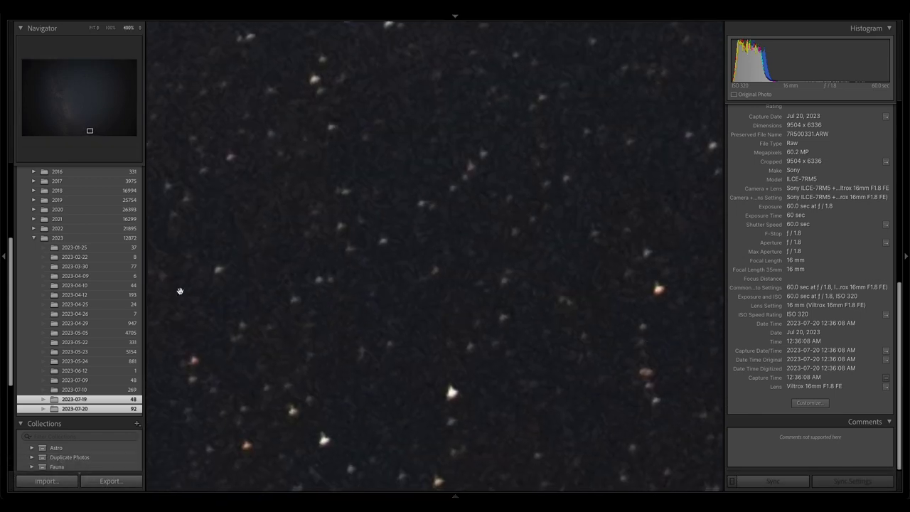
pyautogui.moveTo(180, 292); pyautogui.dragTo(460, 323)
pyautogui.moveTo(229, 233); pyautogui.dragTo(391, 391)
pyautogui.moveTo(176, 230); pyautogui.dragTo(281, 279)
pyautogui.click(273, 282)
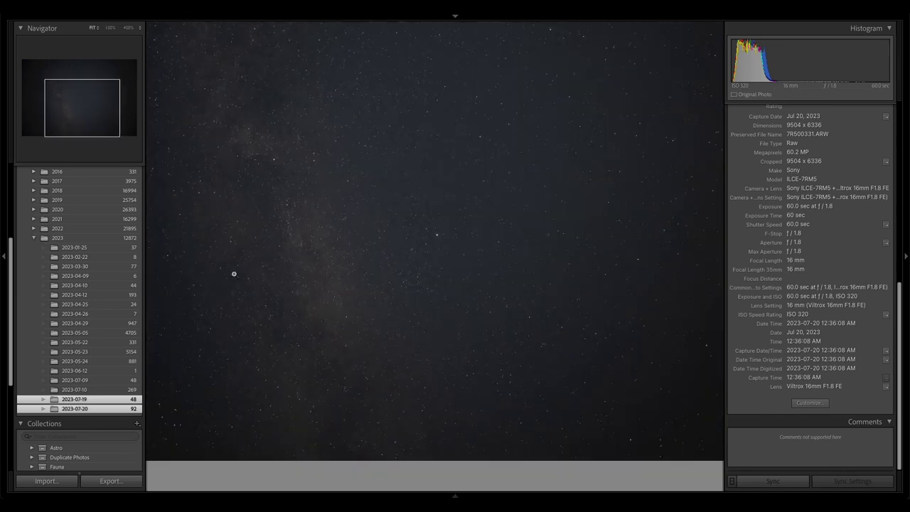
# Step: Zoom to 400% on the top, lower-right and upper-middle stars in turn, ending on the full frame
pyautogui.click(294, 174)
pyautogui.click(464, 92)
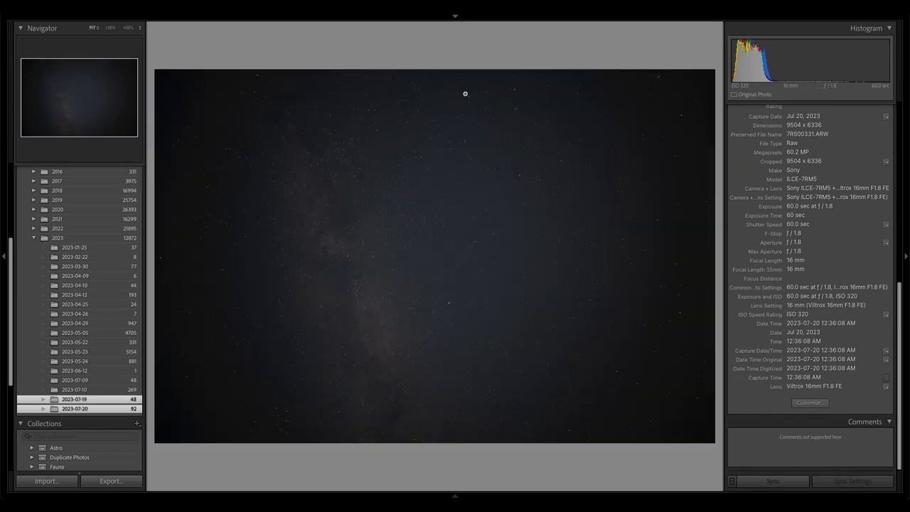
pyautogui.click(519, 94)
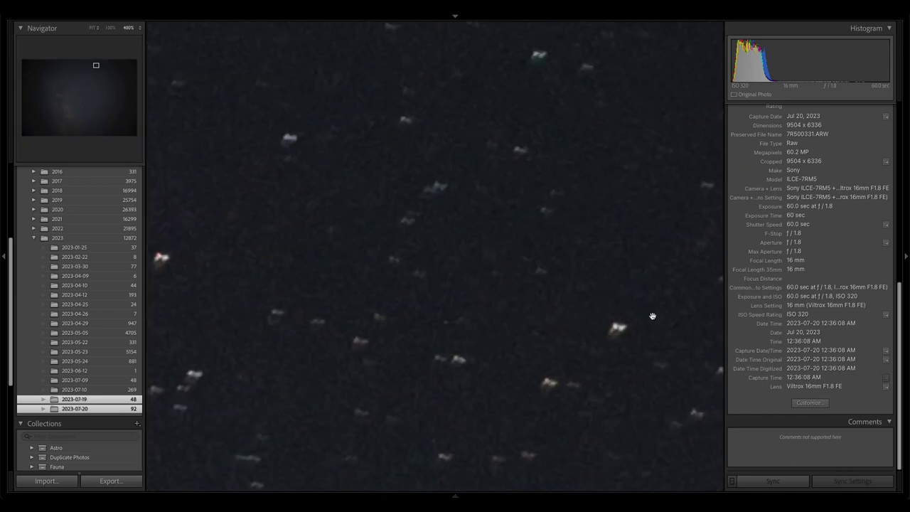
pyautogui.click(581, 313)
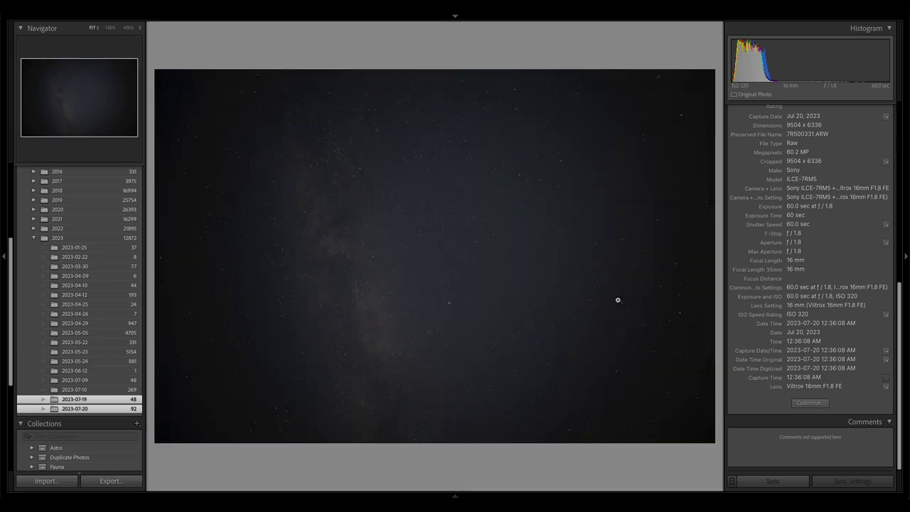
pyautogui.click(617, 299)
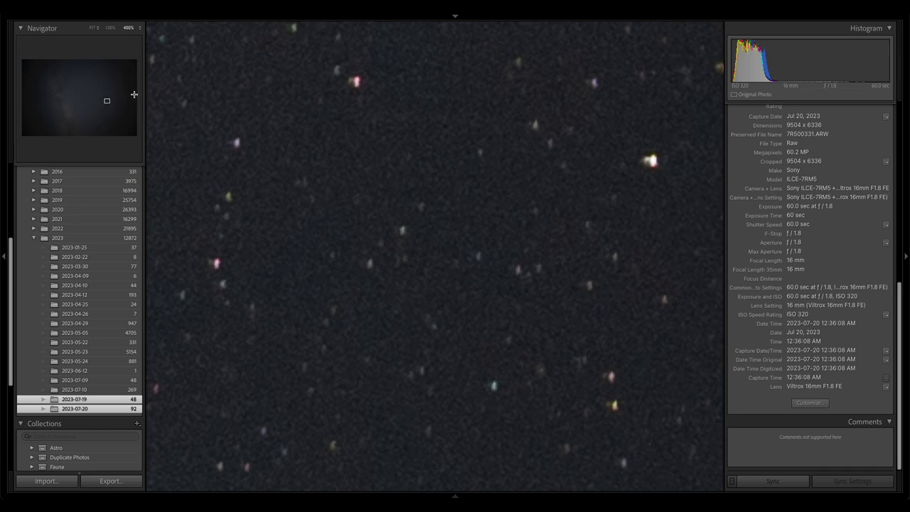
pyautogui.click(553, 369)
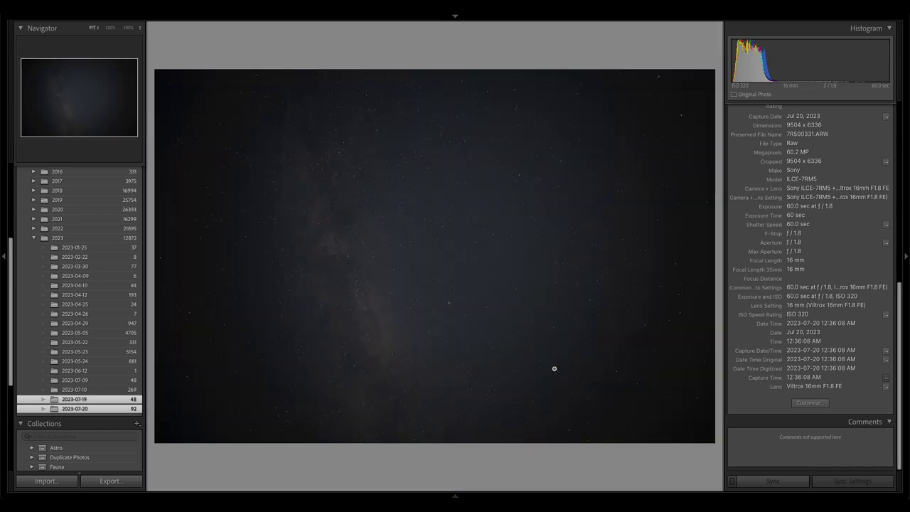
pyautogui.click(497, 391)
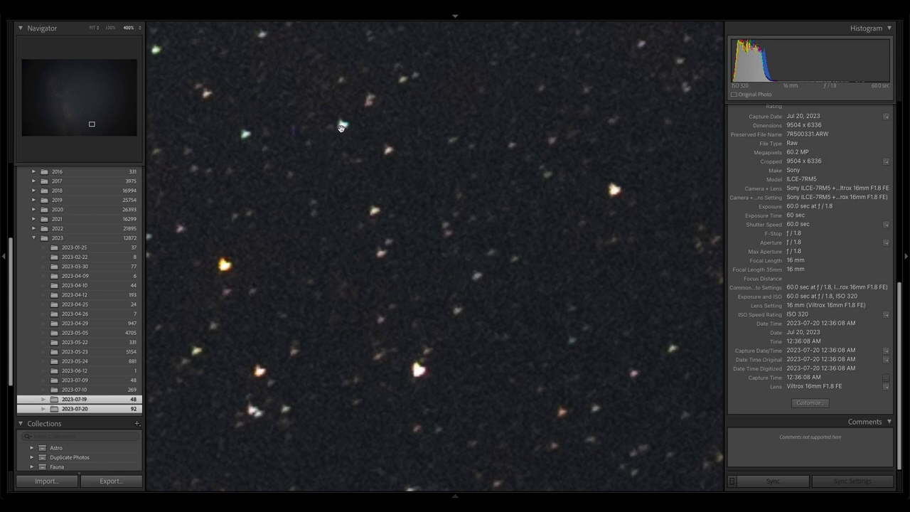
pyautogui.click(372, 308)
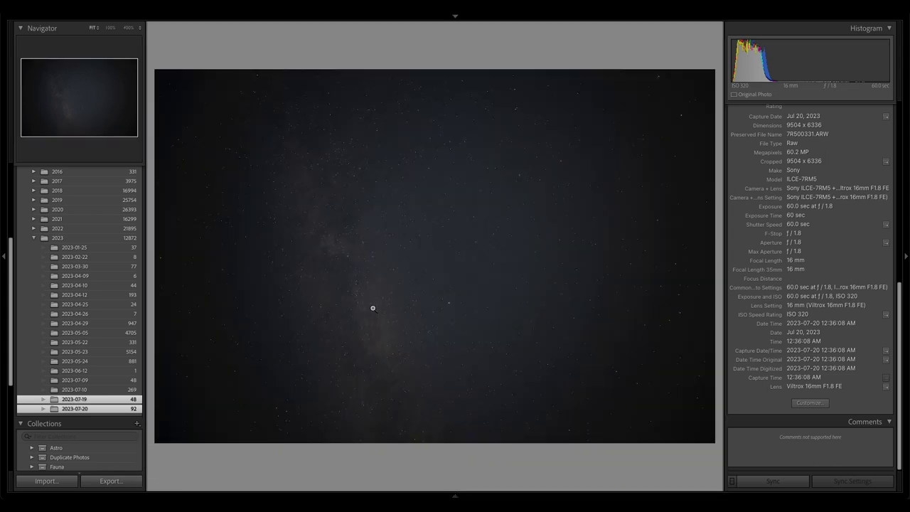
pyautogui.click(452, 146)
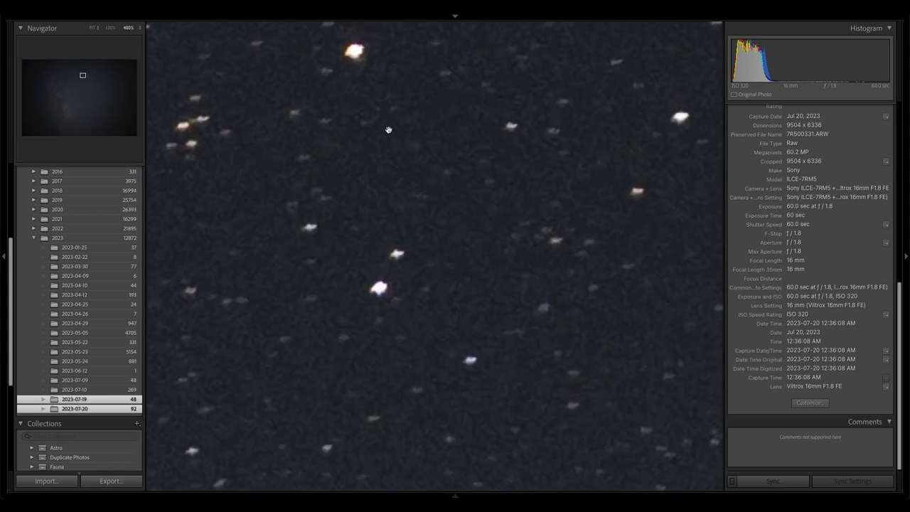
pyautogui.moveTo(388, 130); pyautogui.dragTo(514, 208)
pyautogui.click(326, 287)
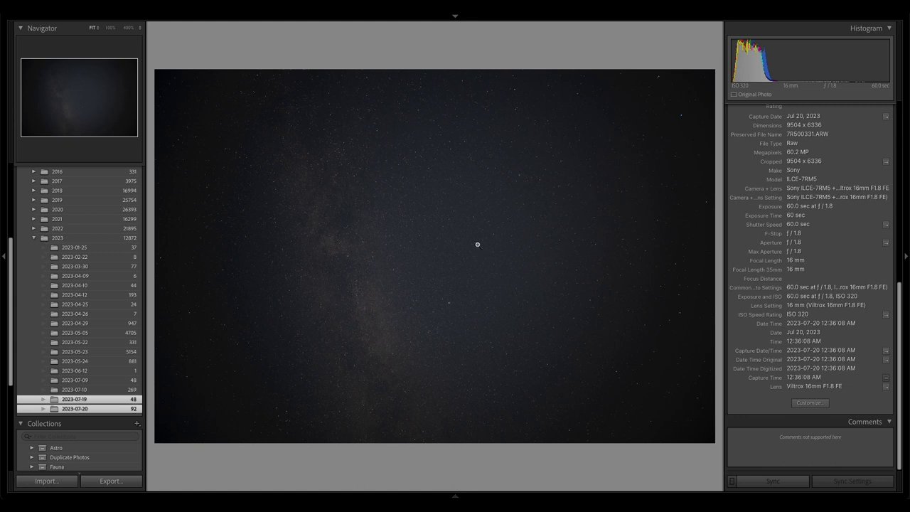
# Step: Zoom to 400% on the stars near the centre, pan to nearby stars, and return to Fit
pyautogui.click(479, 246)
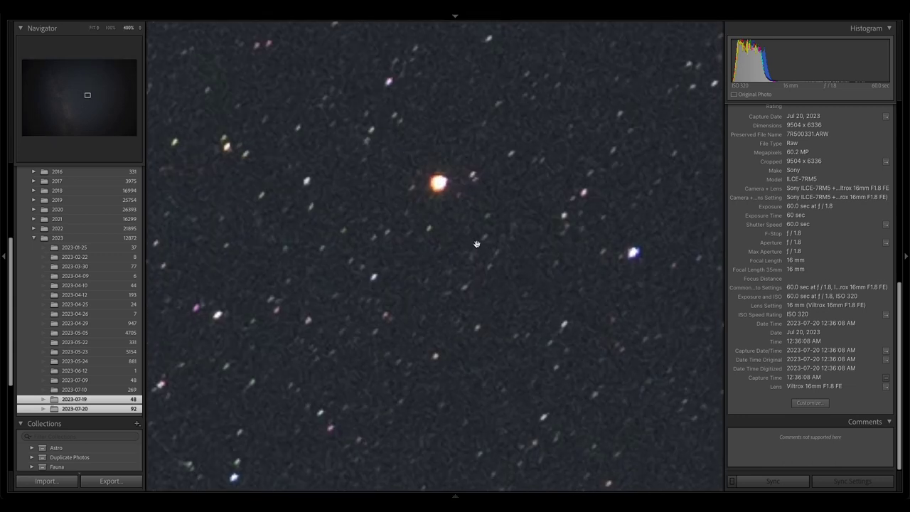
pyautogui.moveTo(458, 216); pyautogui.dragTo(443, 286)
pyautogui.click(497, 263)
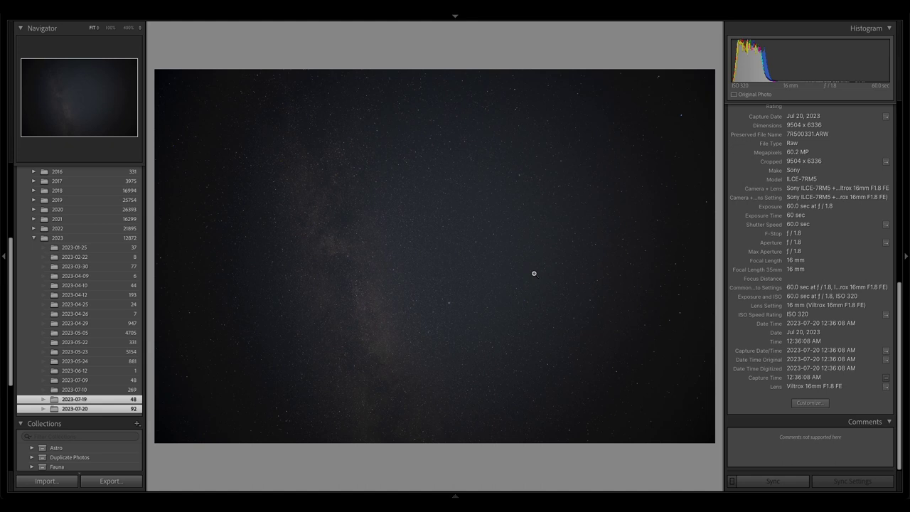
# Step: Advance through the f/2.0, f/2.2 and f/2.5 frames, then jump back to the f/1.8 frame 7R500331
pyautogui.press('Right')
pyautogui.press('Right')
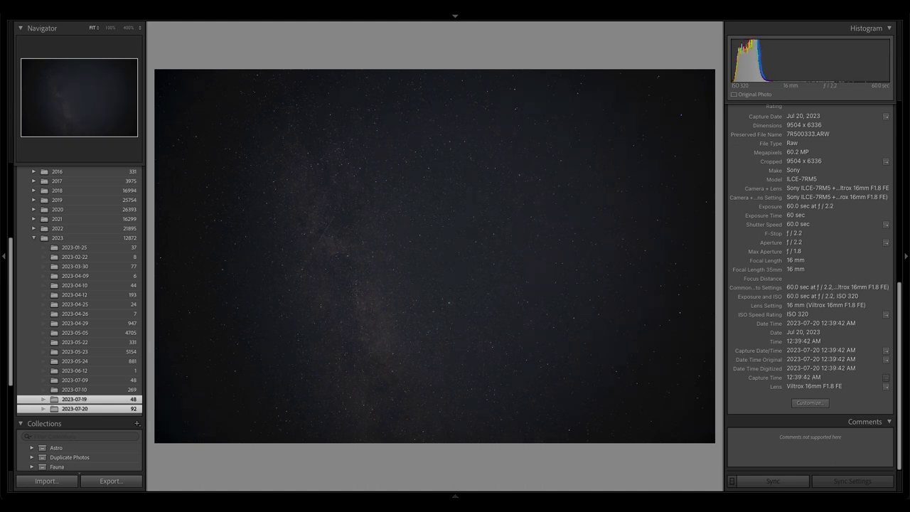
pyautogui.press('Right')
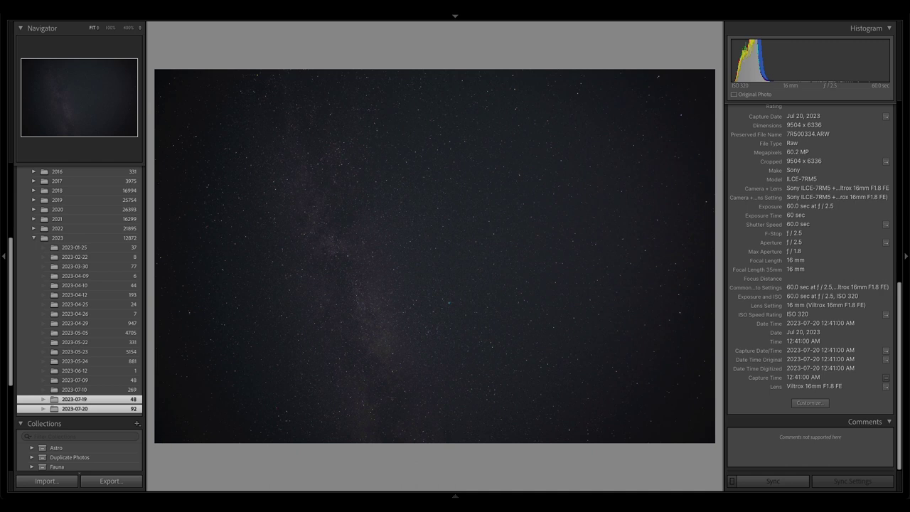
pyautogui.press('Right')
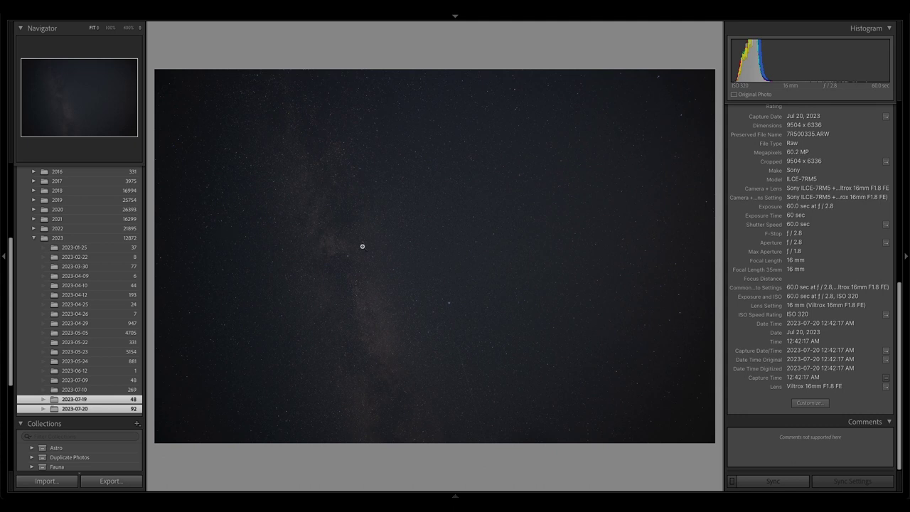
pyautogui.press('Left')
pyautogui.press('Left')
pyautogui.press('Left')
pyautogui.press('Left')
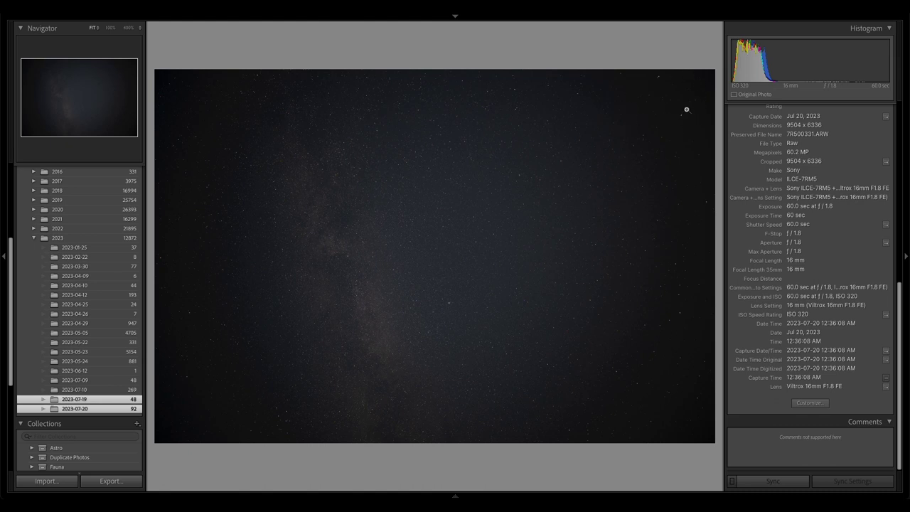
# Step: Zoom to 400% on the upper-right corner star, then back to Fit
pyautogui.click(681, 120)
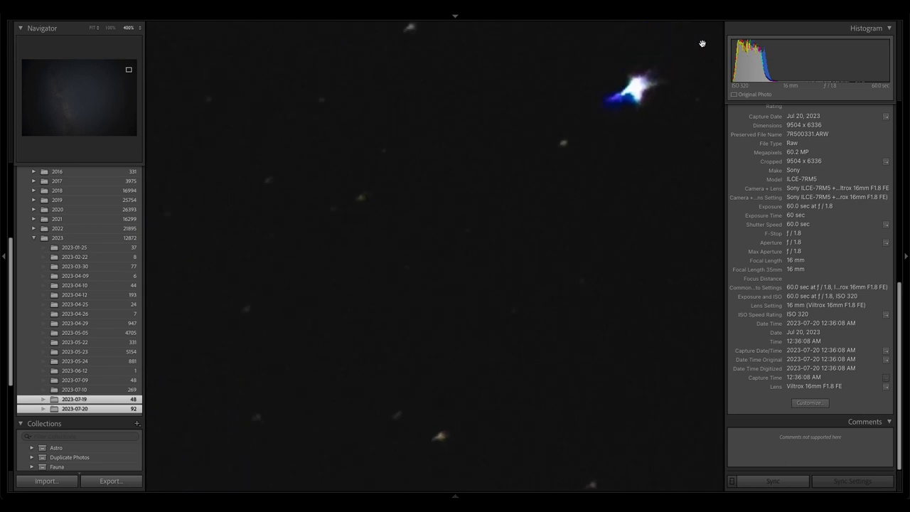
pyautogui.click(694, 108)
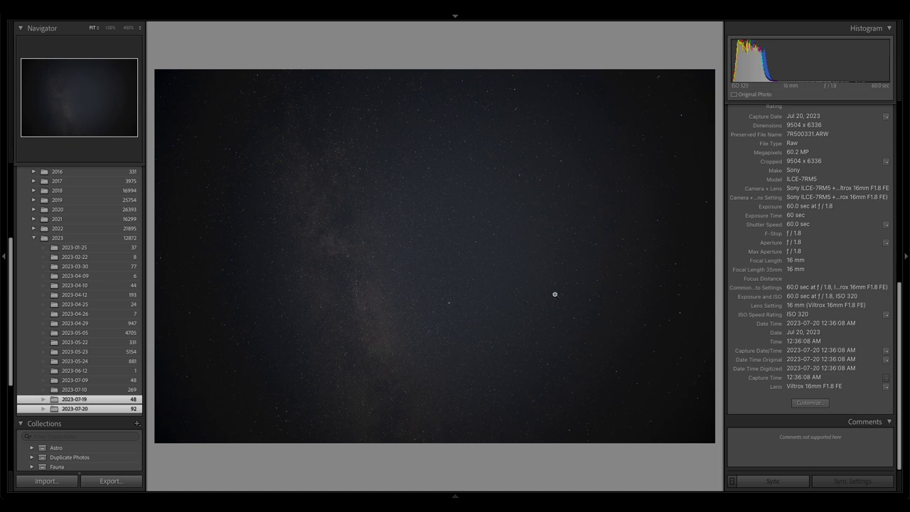
# Step: Move to the f/2.8 frame 7R500335, pan across its upper-left corner stars at 400%, and end at Fit
pyautogui.press('Right')
pyautogui.press('Right')
pyautogui.press('Right')
pyautogui.press('Right')
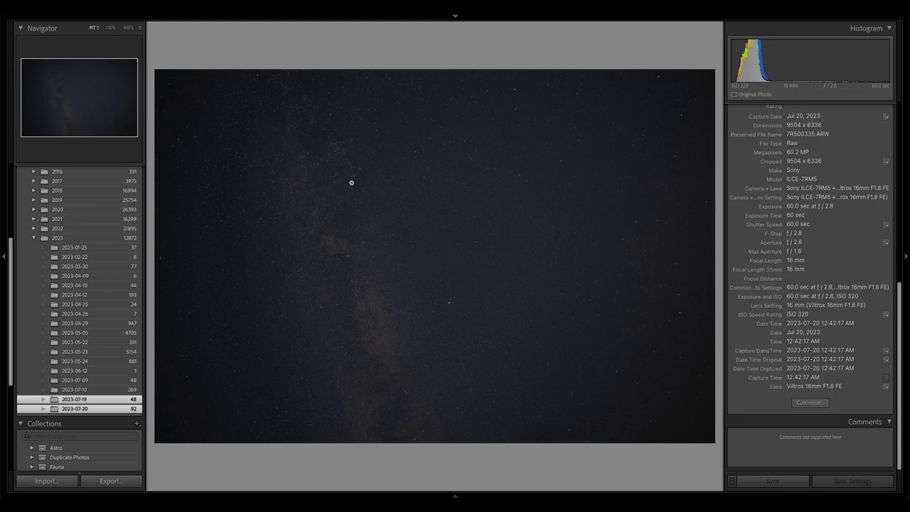
pyautogui.click(228, 121)
pyautogui.moveTo(483, 198); pyautogui.dragTo(319, 149)
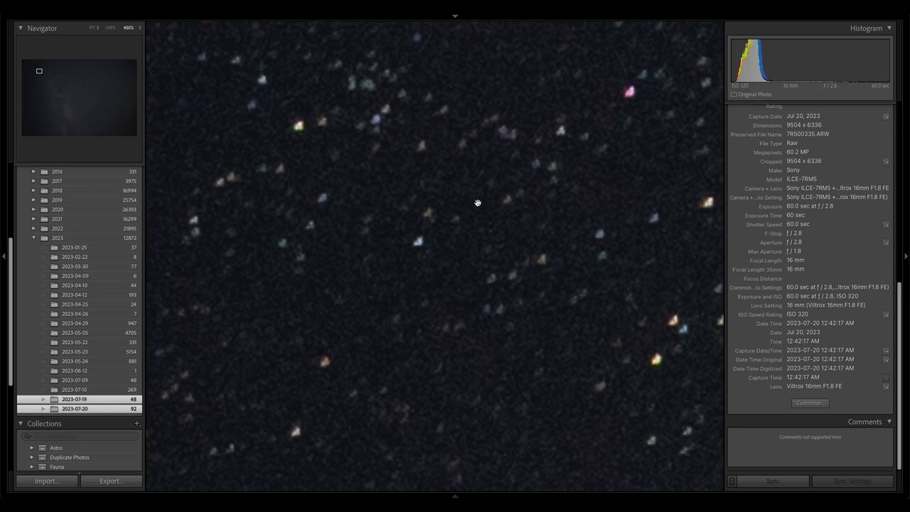
pyautogui.moveTo(478, 203); pyautogui.dragTo(435, 201)
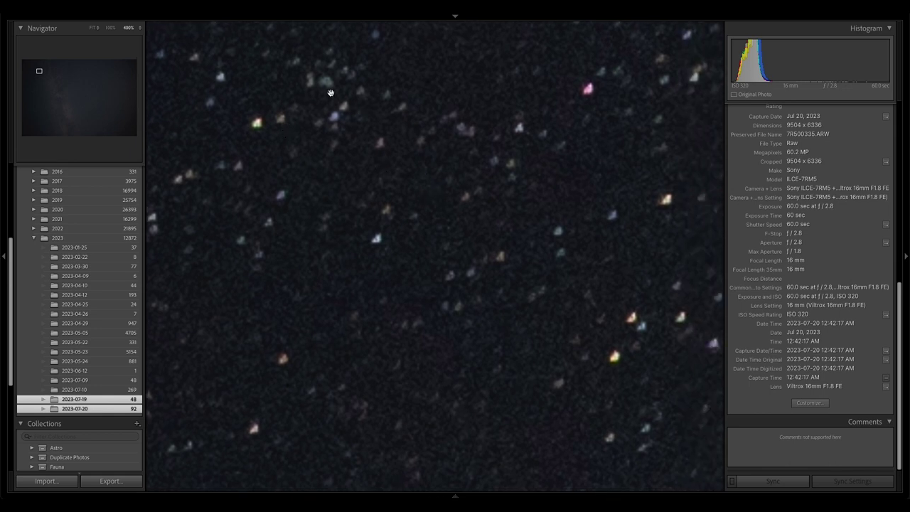
pyautogui.moveTo(255, 119); pyautogui.dragTo(415, 182)
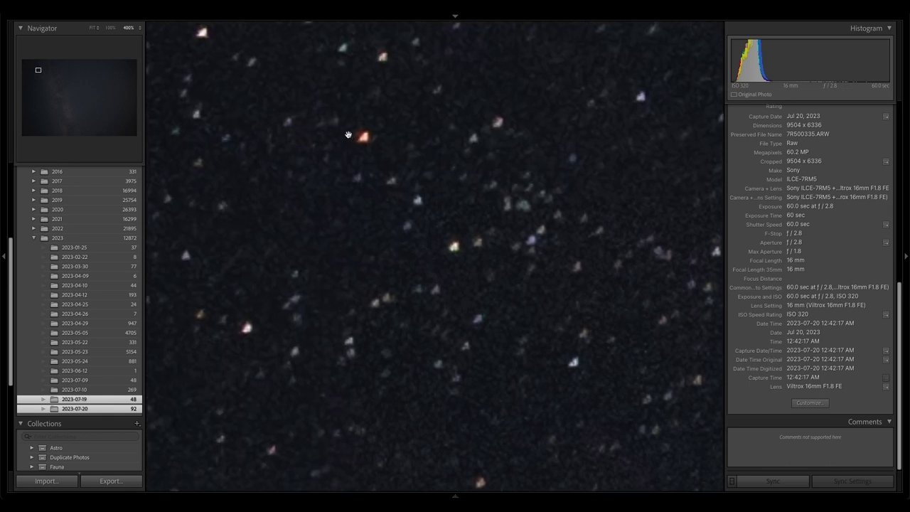
pyautogui.moveTo(271, 127); pyautogui.dragTo(521, 334)
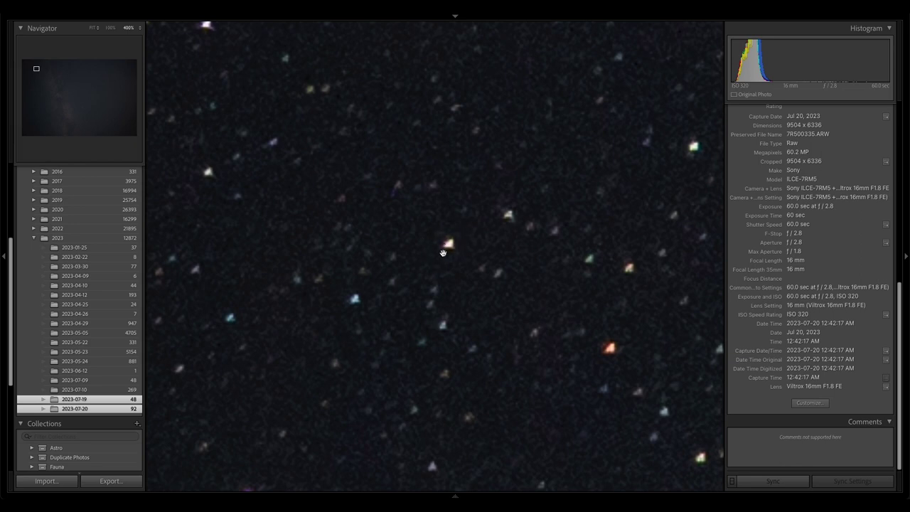
pyautogui.click(450, 283)
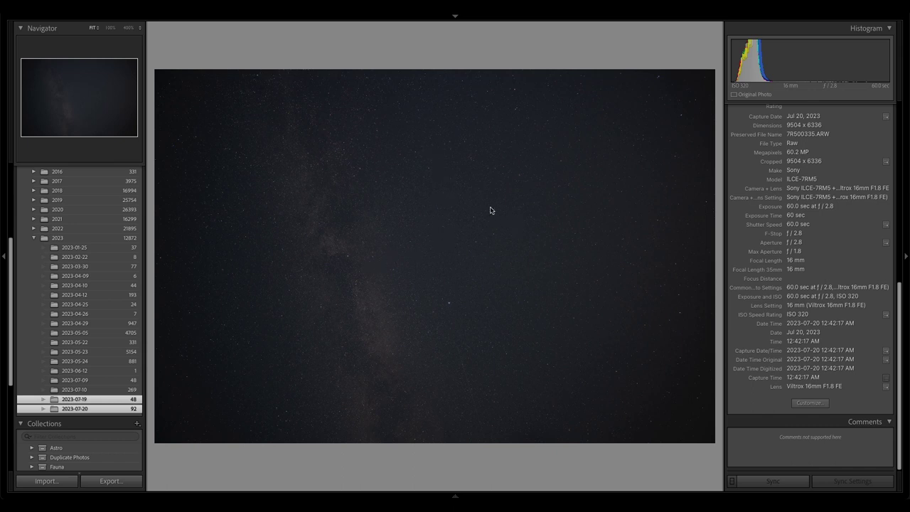
# Step: Open frame 11, 7R500351.ARW, full size in Loupe, then switch to Starry Night
pyautogui.press('g')
pyautogui.click(445, 227)
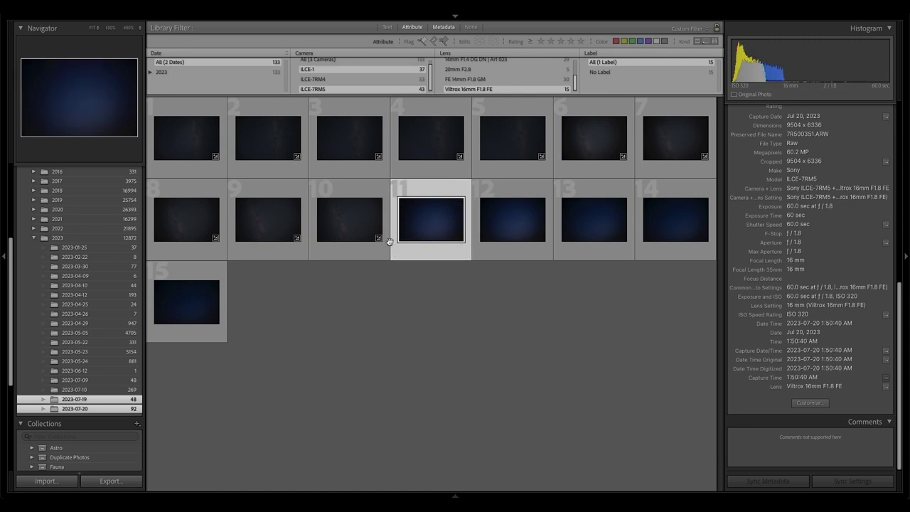
pyautogui.press('e')
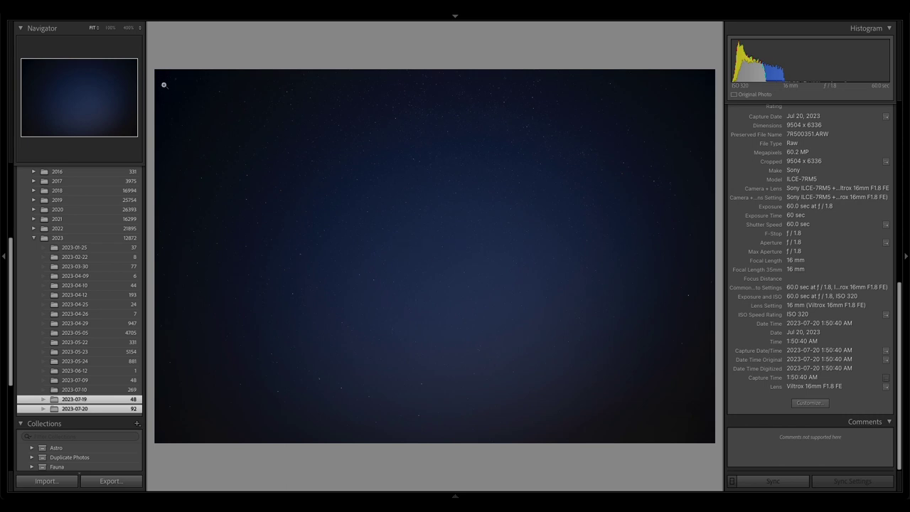
pyautogui.press('super+Tab')
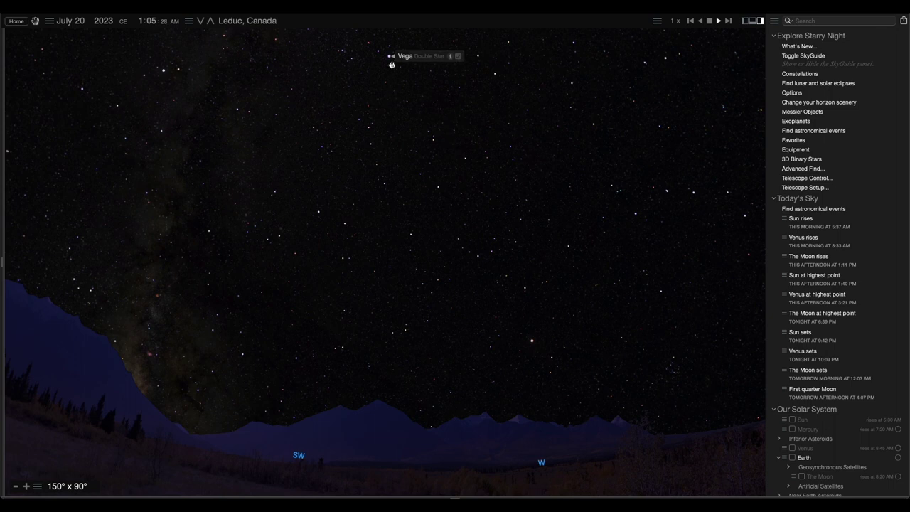
# Step: Bring Vega into view and read its info window's Other Data, then close it
pyautogui.moveTo(392, 65); pyautogui.dragTo(441, 143)
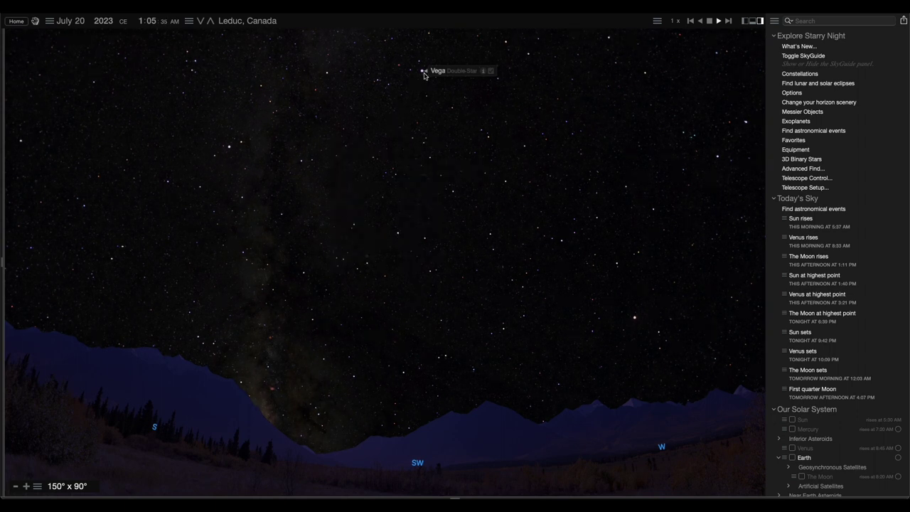
pyautogui.moveTo(424, 76)
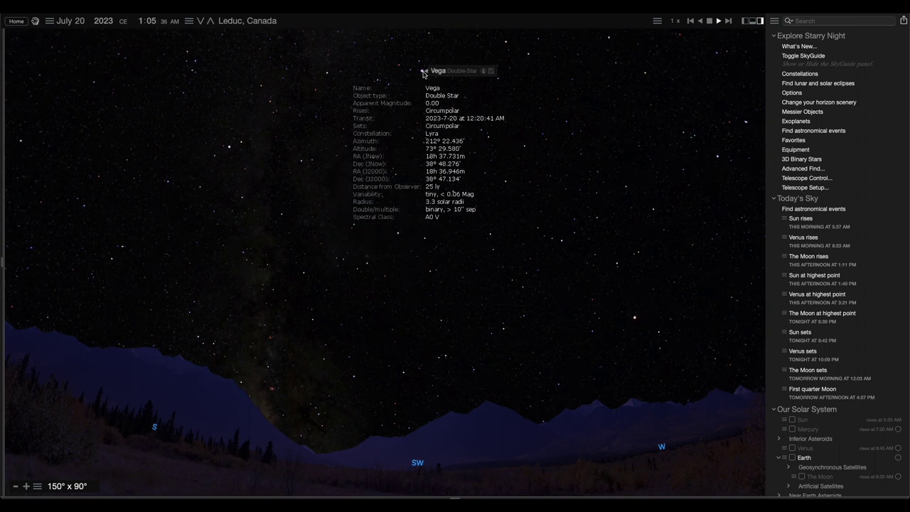
pyautogui.click(483, 70)
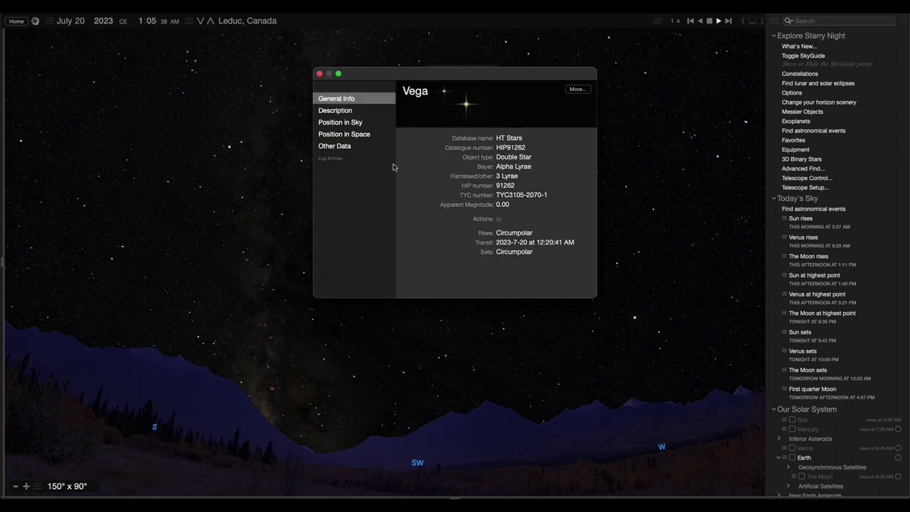
pyautogui.click(342, 147)
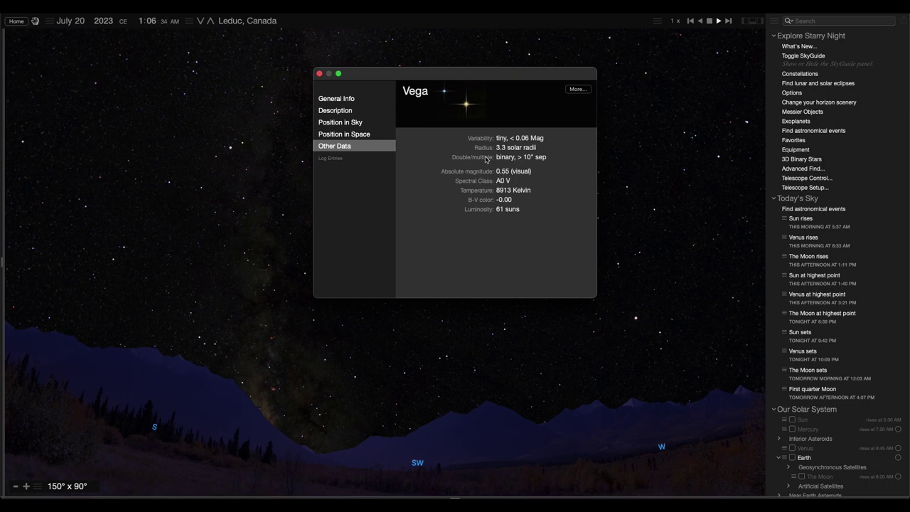
pyautogui.click(319, 73)
pyautogui.moveTo(504, 115); pyautogui.dragTo(494, 138)
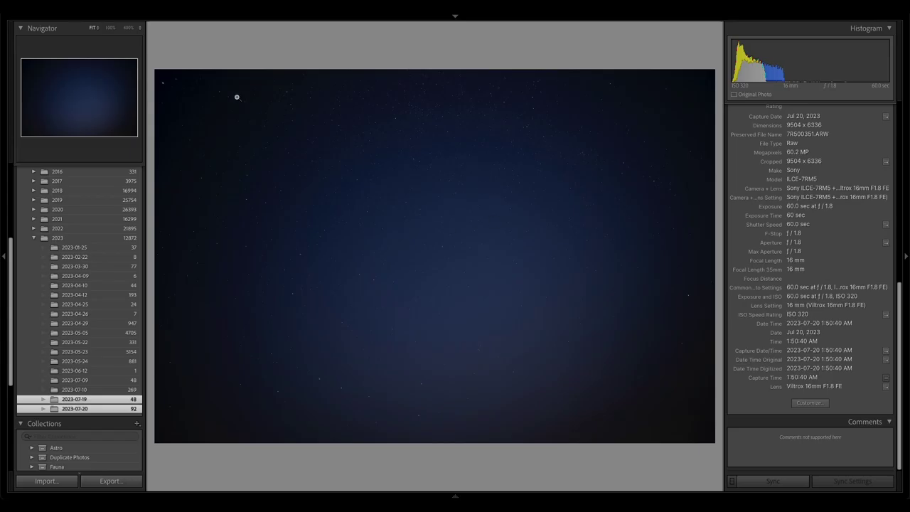
pyautogui.click(161, 83)
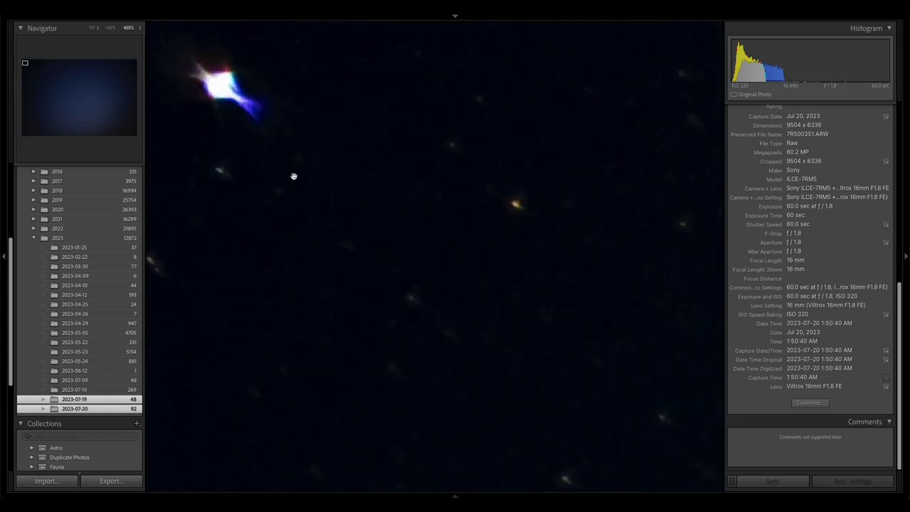
pyautogui.moveTo(290, 177); pyautogui.dragTo(580, 330)
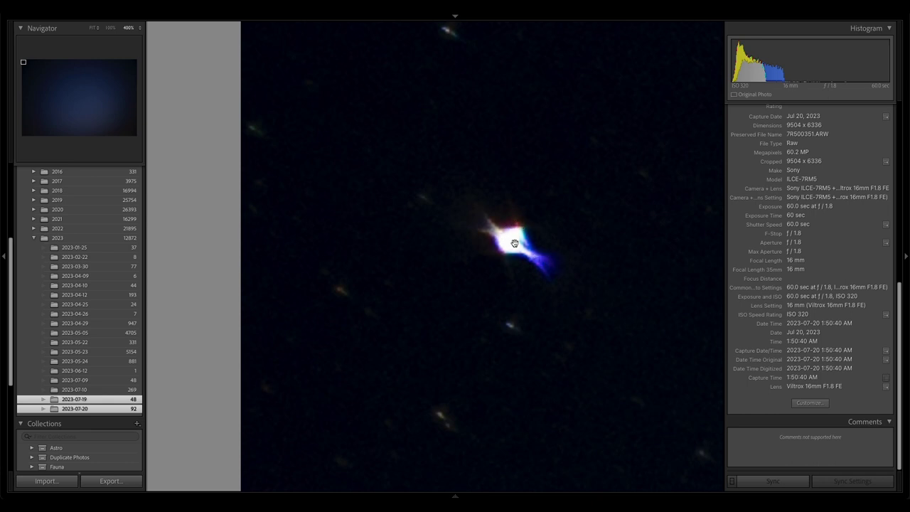
pyautogui.moveTo(513, 240); pyautogui.dragTo(429, 254)
pyautogui.moveTo(466, 377); pyautogui.dragTo(427, 166)
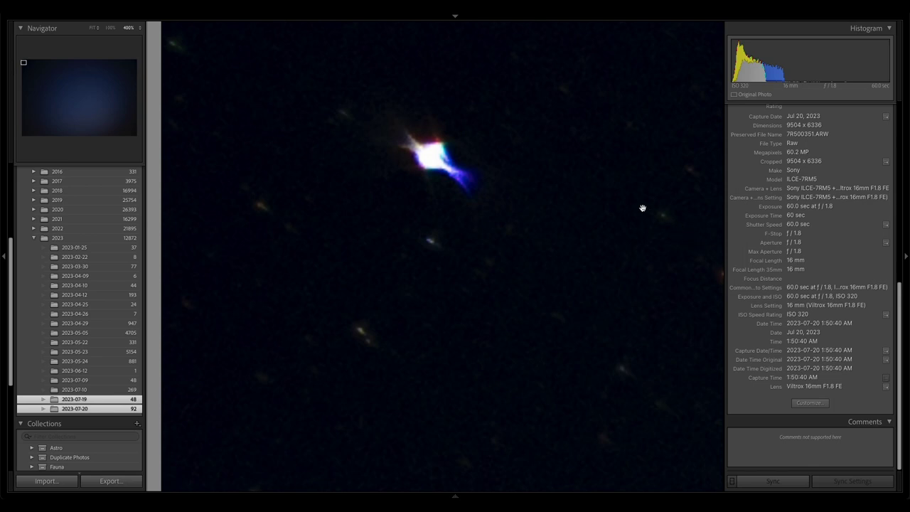
pyautogui.click(619, 351)
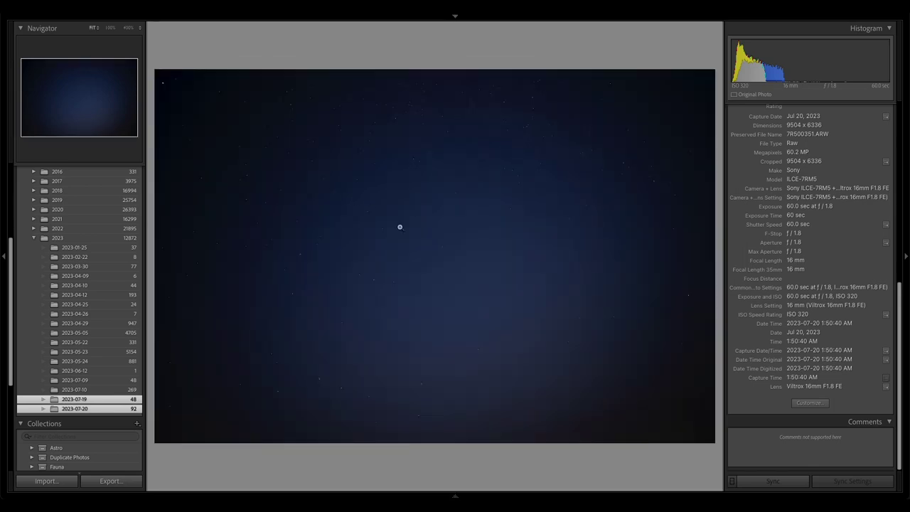
pyautogui.click(180, 75)
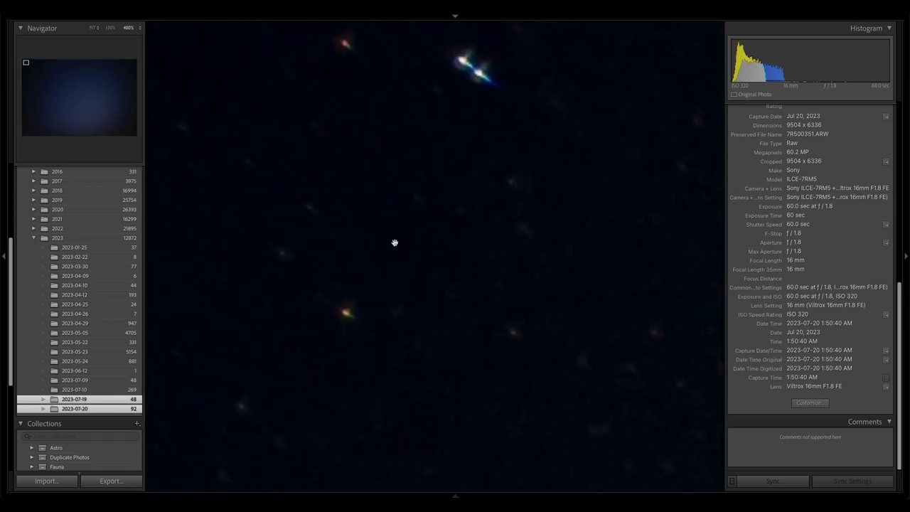
pyautogui.moveTo(478, 91); pyautogui.dragTo(446, 150)
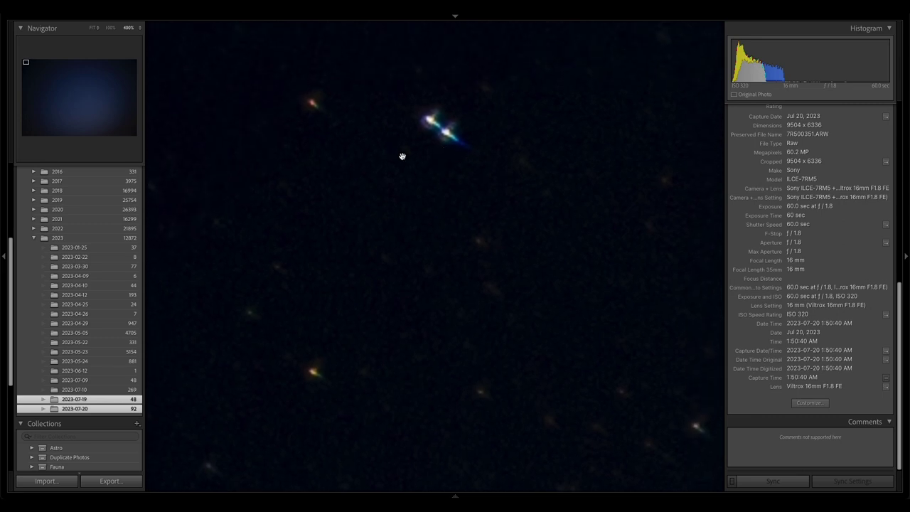
pyautogui.click(497, 219)
pyautogui.click(288, 83)
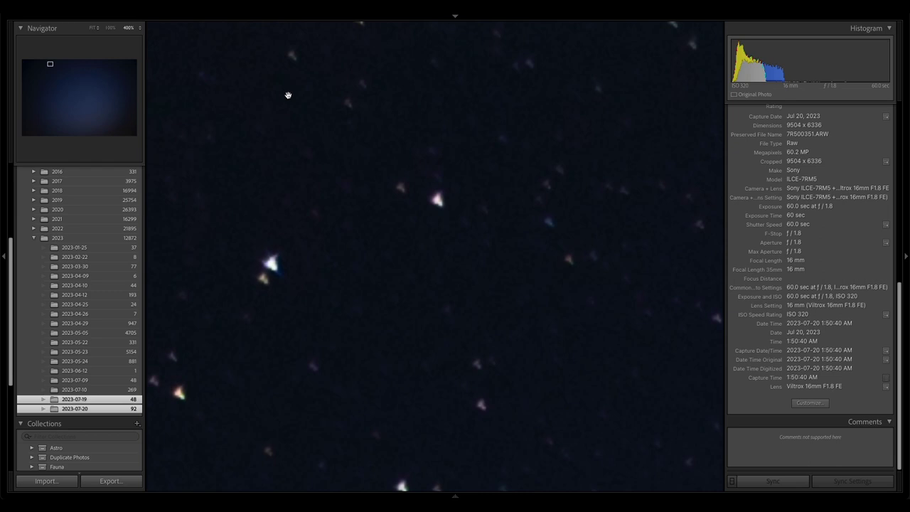
pyautogui.click(437, 200)
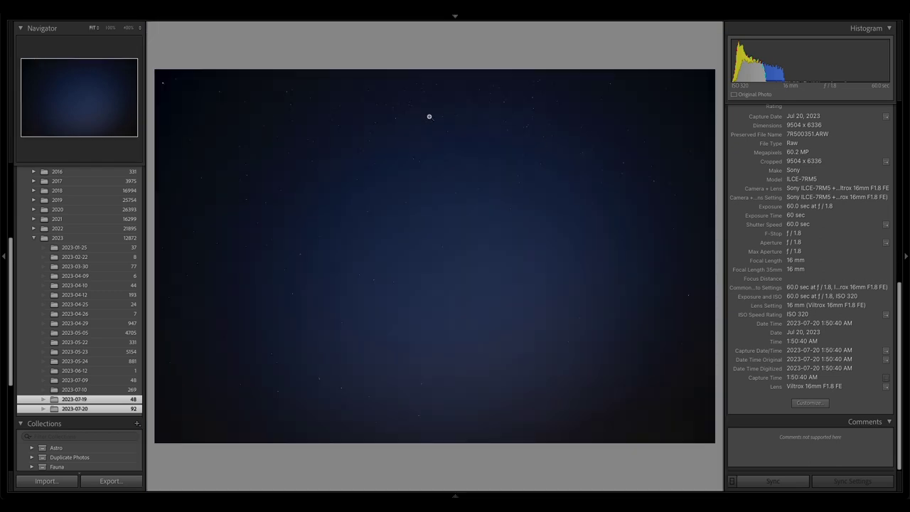
pyautogui.click(445, 120)
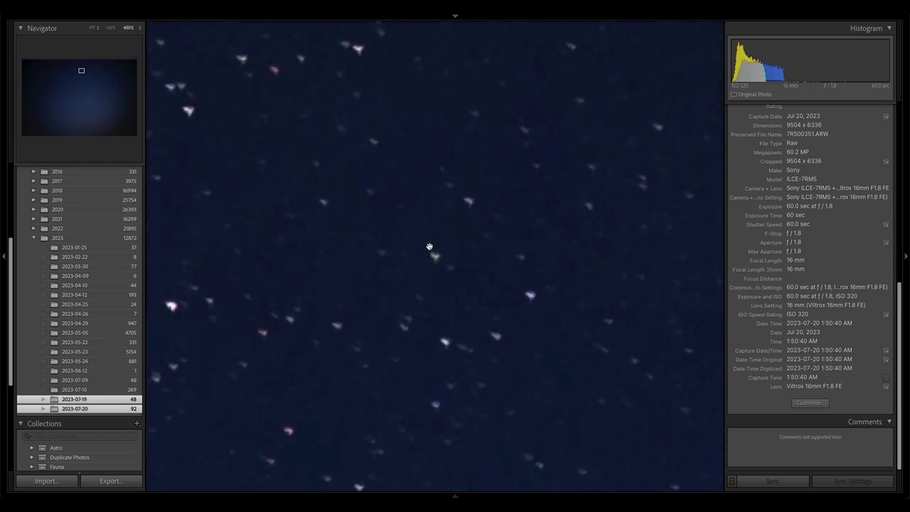
pyautogui.click(482, 223)
pyautogui.click(634, 147)
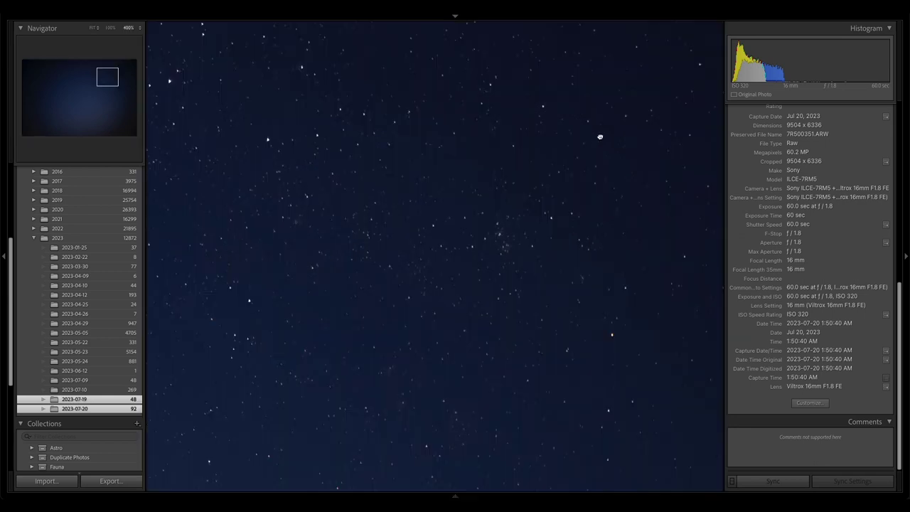
pyautogui.click(507, 259)
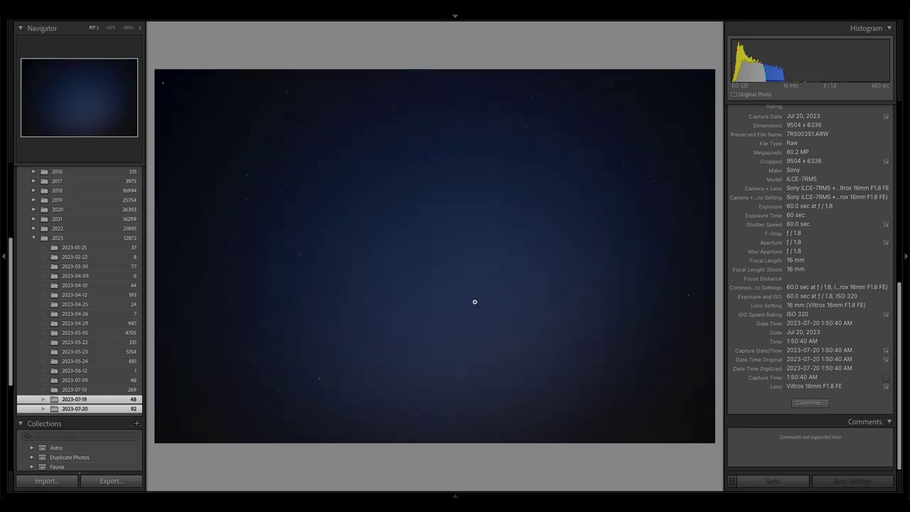
pyautogui.click(443, 260)
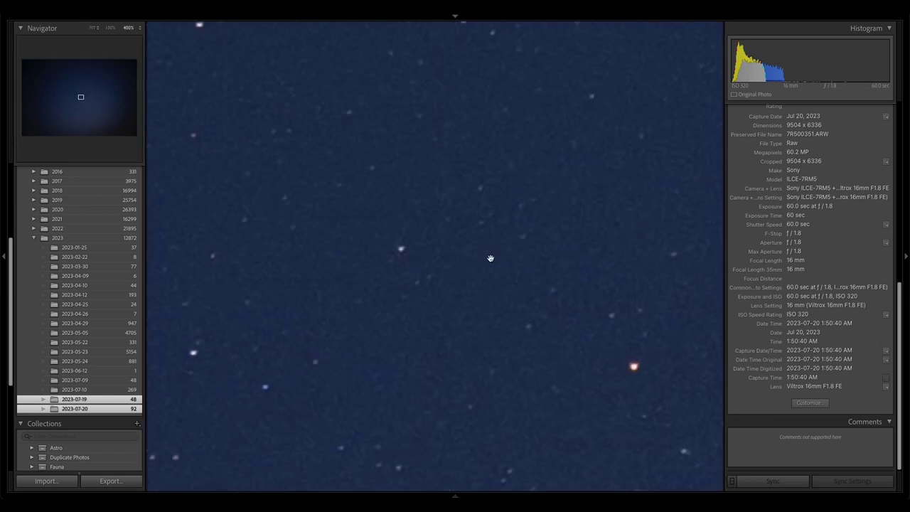
pyautogui.moveTo(477, 278); pyautogui.dragTo(428, 121)
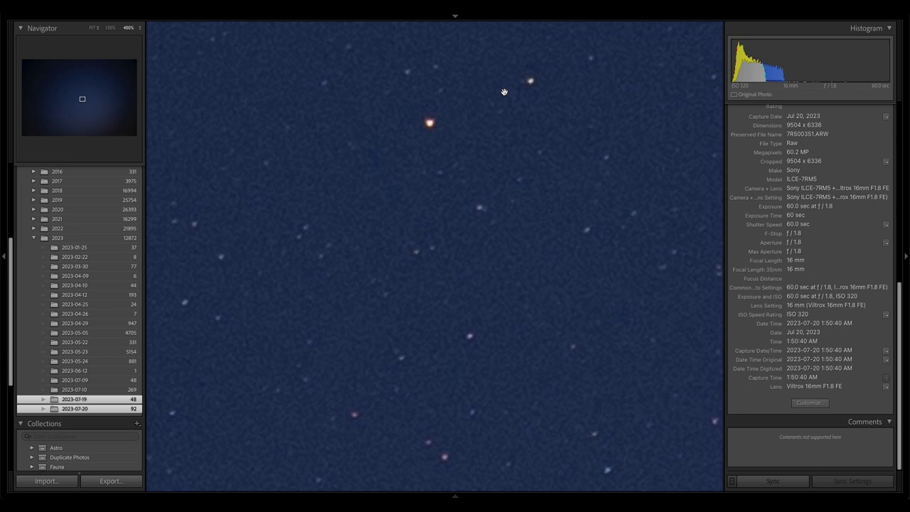
pyautogui.moveTo(482, 278); pyautogui.dragTo(581, 278)
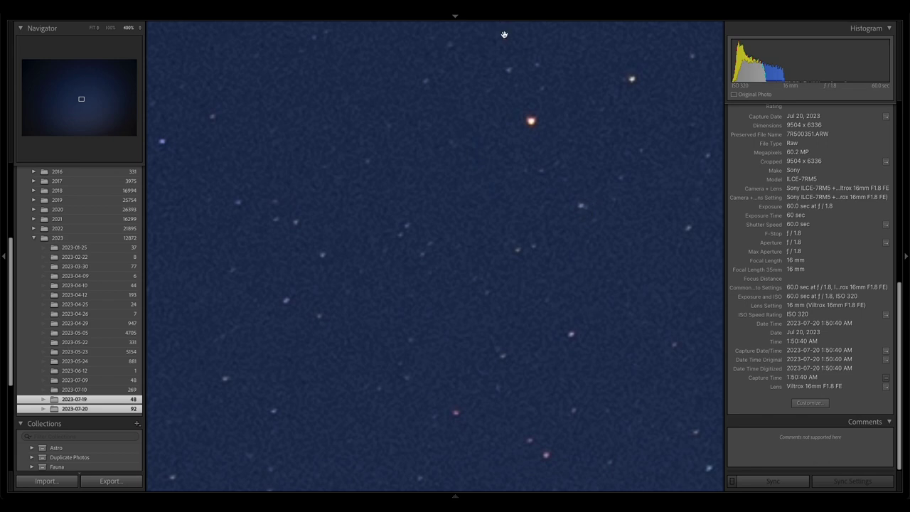
pyautogui.moveTo(536, 131); pyautogui.dragTo(510, 141)
pyautogui.click(511, 252)
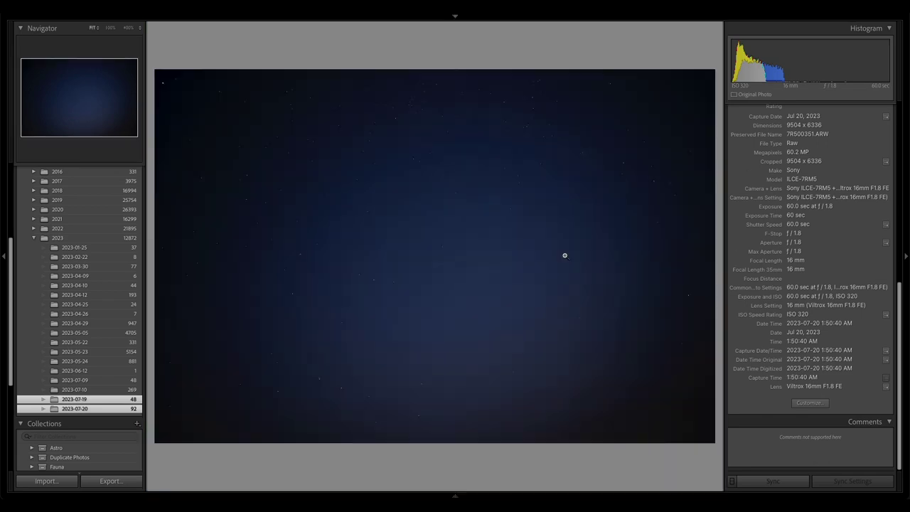
pyautogui.click(469, 256)
pyautogui.moveTo(468, 254)
pyautogui.mouseDown()
pyautogui.moveTo(510, 152)
pyautogui.moveTo(479, 242)
pyautogui.mouseUp()
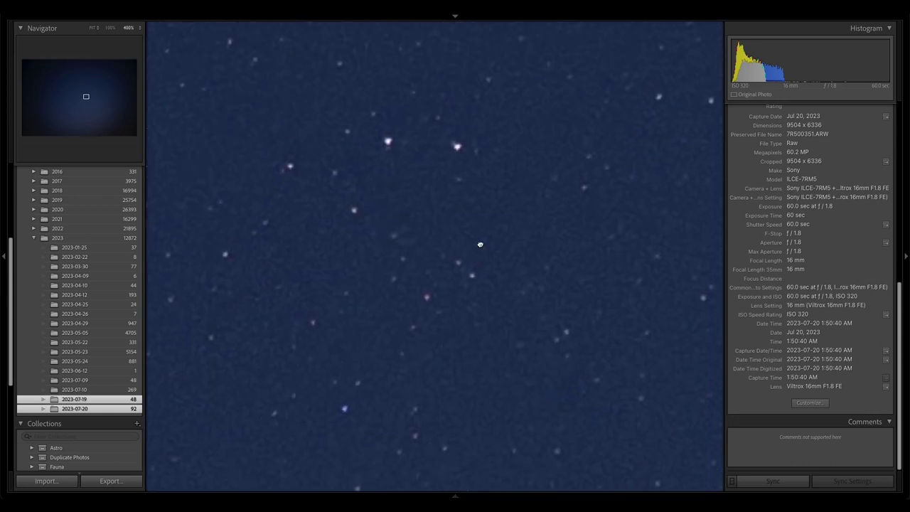
pyautogui.click(495, 255)
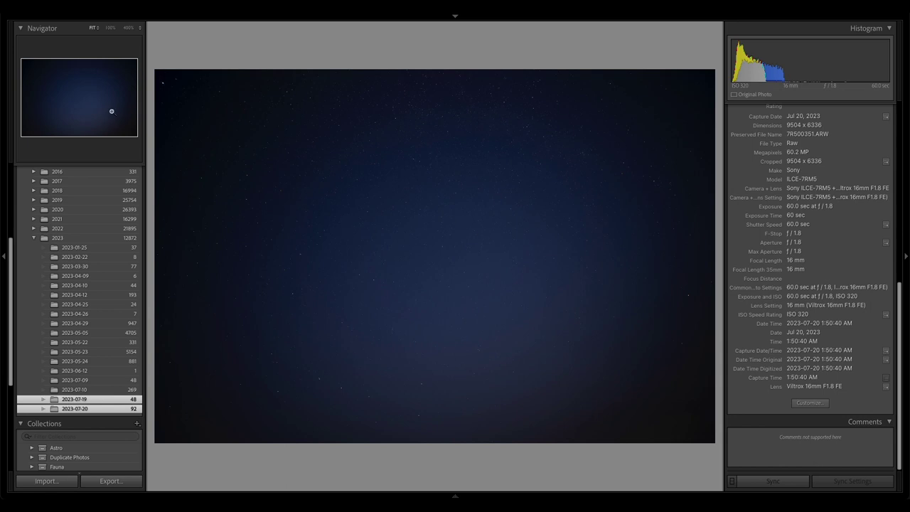
# Step: Compare the top-left corner star at 400% across the f/2.0 and f/2.2 frames, then return to Fit
pyautogui.click(182, 92)
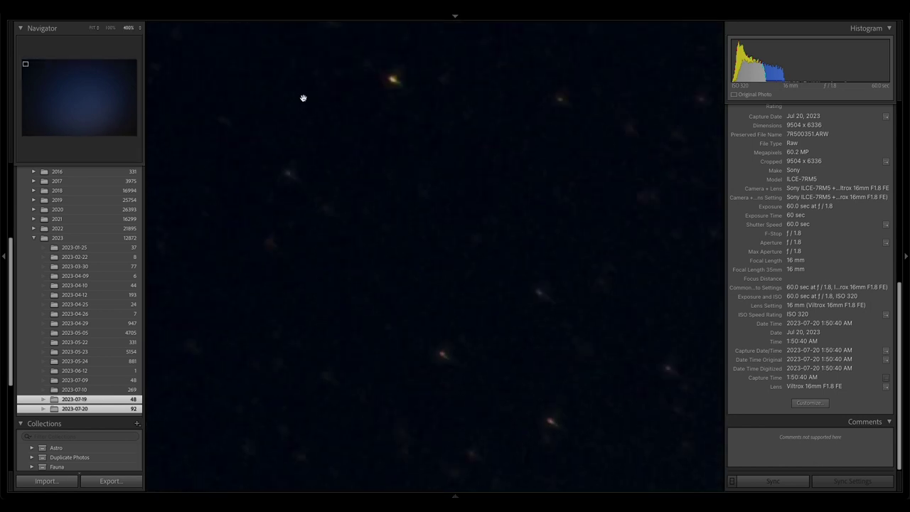
pyautogui.moveTo(303, 97); pyautogui.dragTo(609, 118)
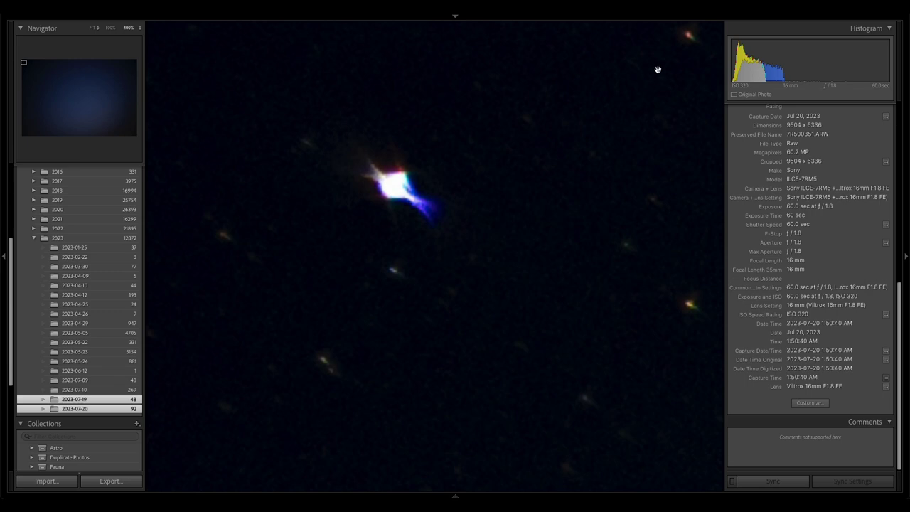
pyautogui.press('Right')
pyautogui.press('Right')
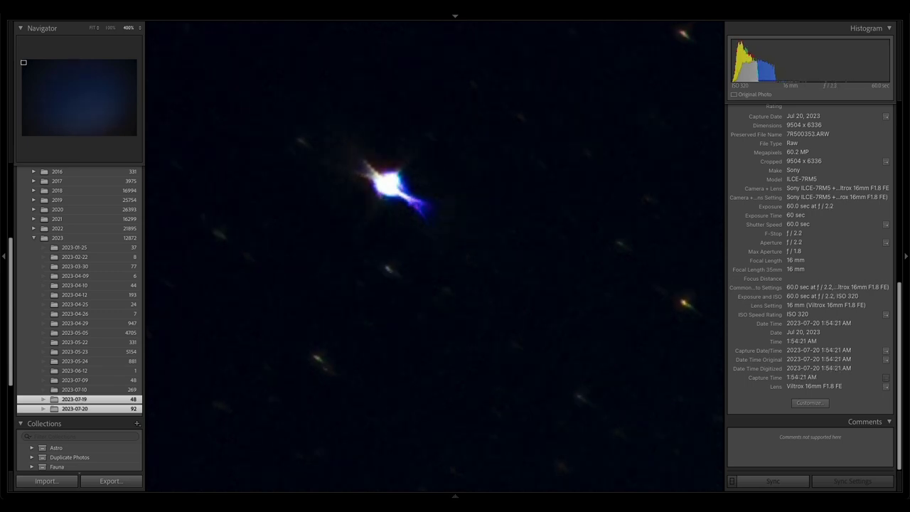
pyautogui.press('Right')
pyautogui.press('Right')
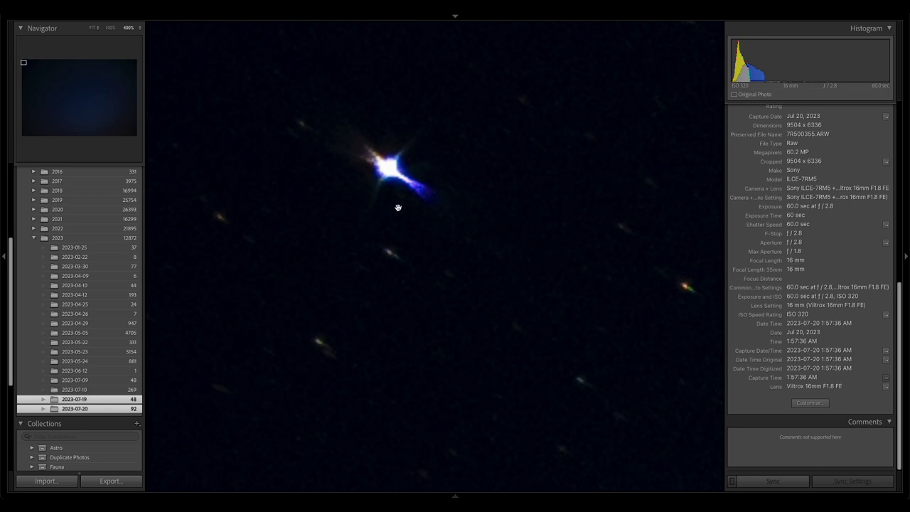
pyautogui.scroll(-1, 504, 203)
pyautogui.hscroll(1, 504, 203)
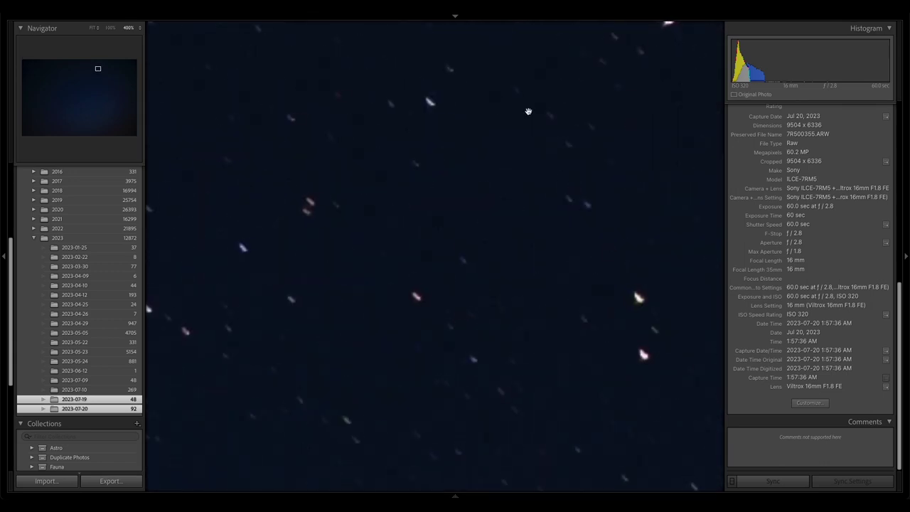
pyautogui.click(547, 322)
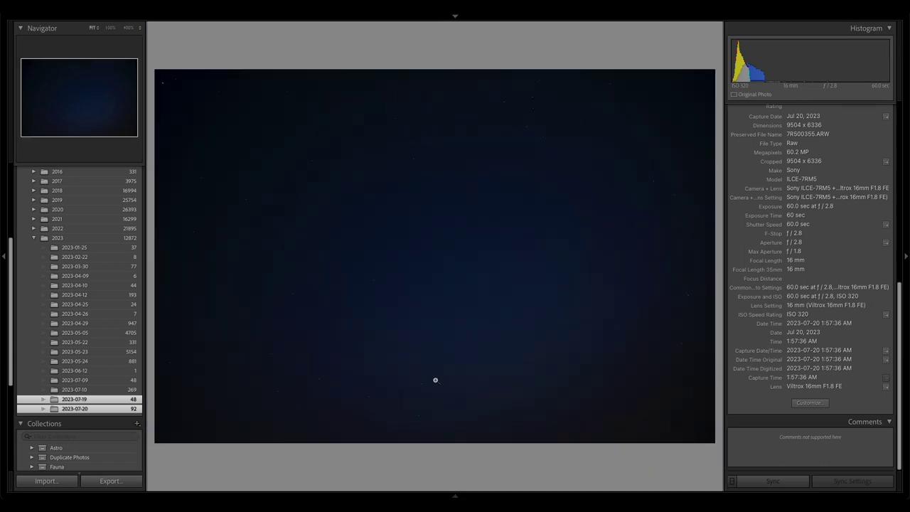
# Step: Zoom to 400% on 7R500351's right-middle edge to inspect the bright star, then fit
pyautogui.moveTo(435, 381); pyautogui.dragTo(465, 337)
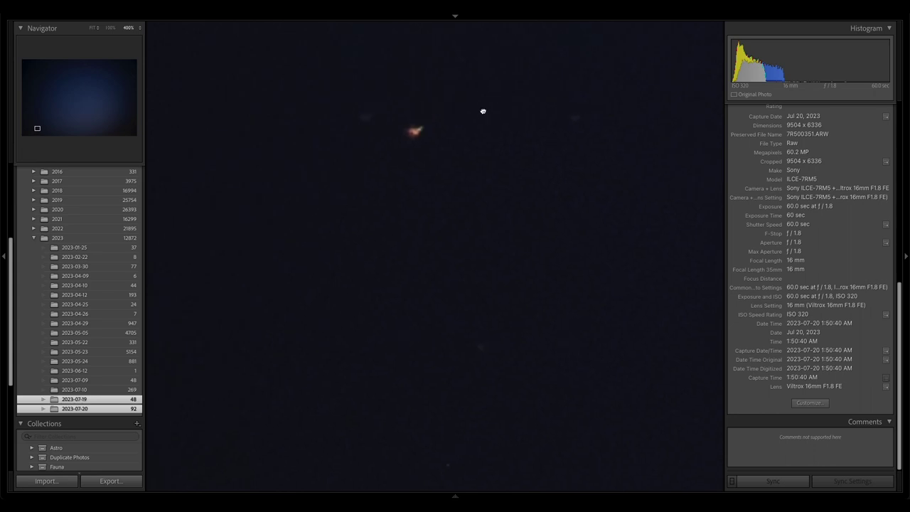
pyautogui.click(626, 358)
pyautogui.click(688, 298)
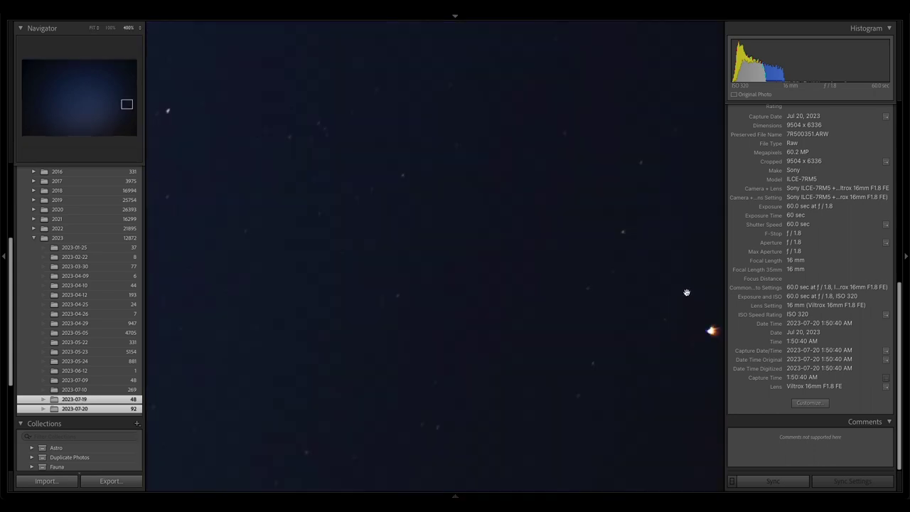
pyautogui.moveTo(653, 312); pyautogui.dragTo(450, 163)
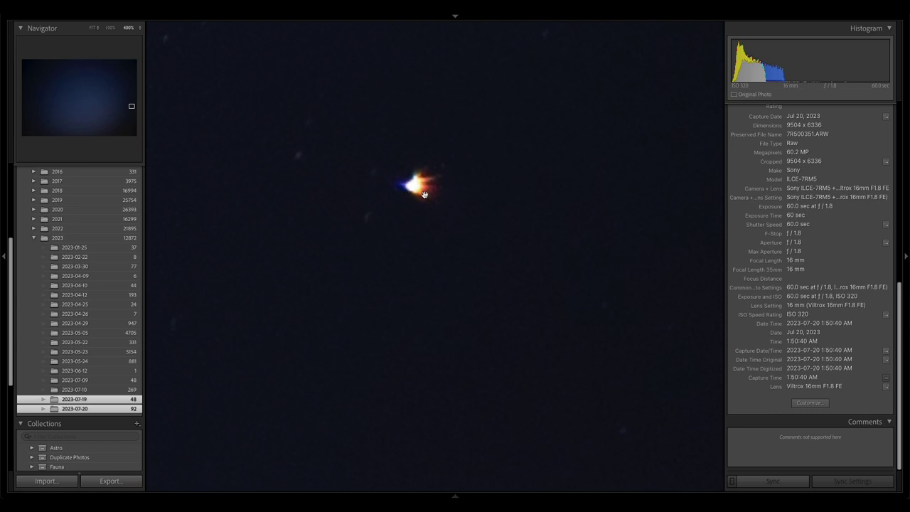
pyautogui.click(447, 219)
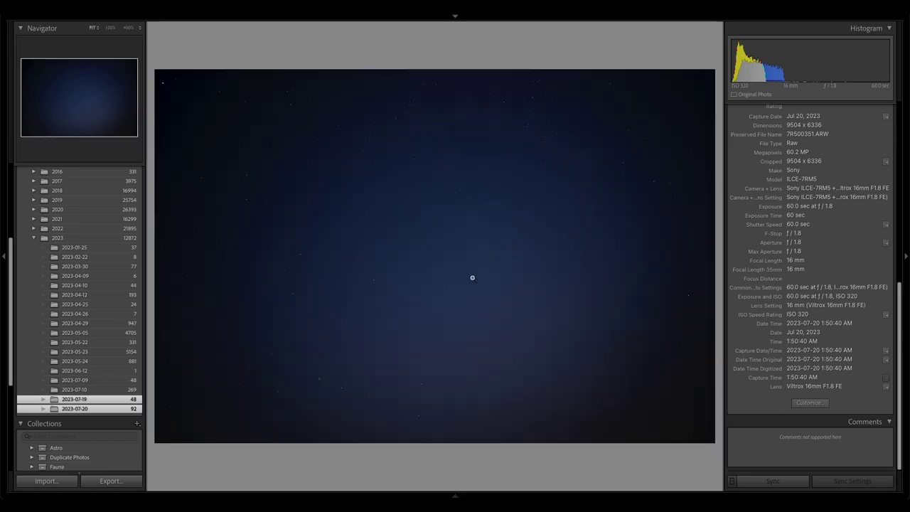
# Step: Show all 15 Viltrox 16mm frames in Grid view with every photo deselected
pyautogui.press('g')
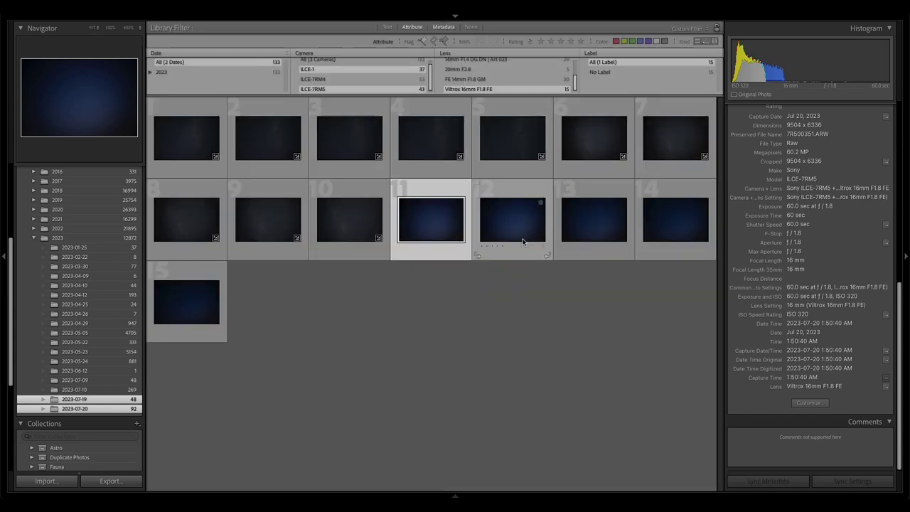
pyautogui.click(593, 315)
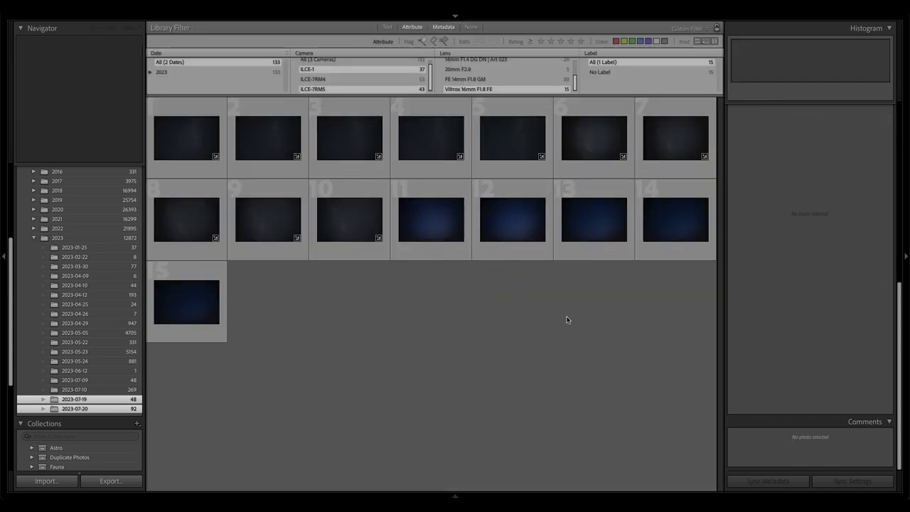